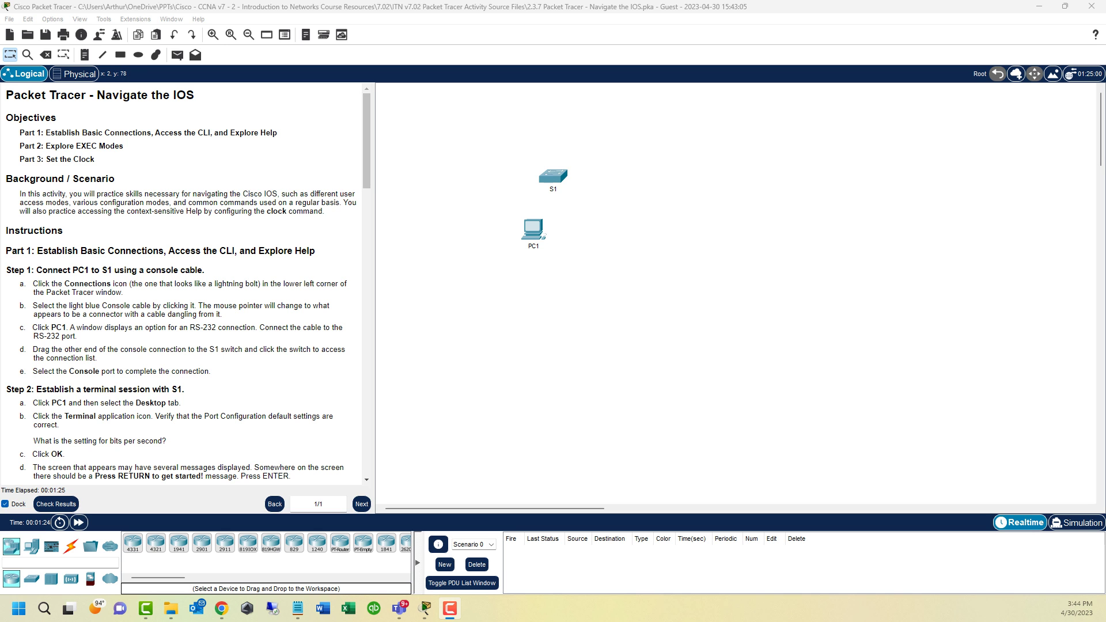
Read through the activity objectives, including Explore EXEC Modes and Set the Clock
{"action": "mouse_move", "coordinate": [367, 141]}
{"action": "left_mouse_down"}
{"action": "mouse_move", "coordinate": [367, 429]}
{"action": "mouse_move", "coordinate": [367, 141]}
{"action": "left_mouse_up"}
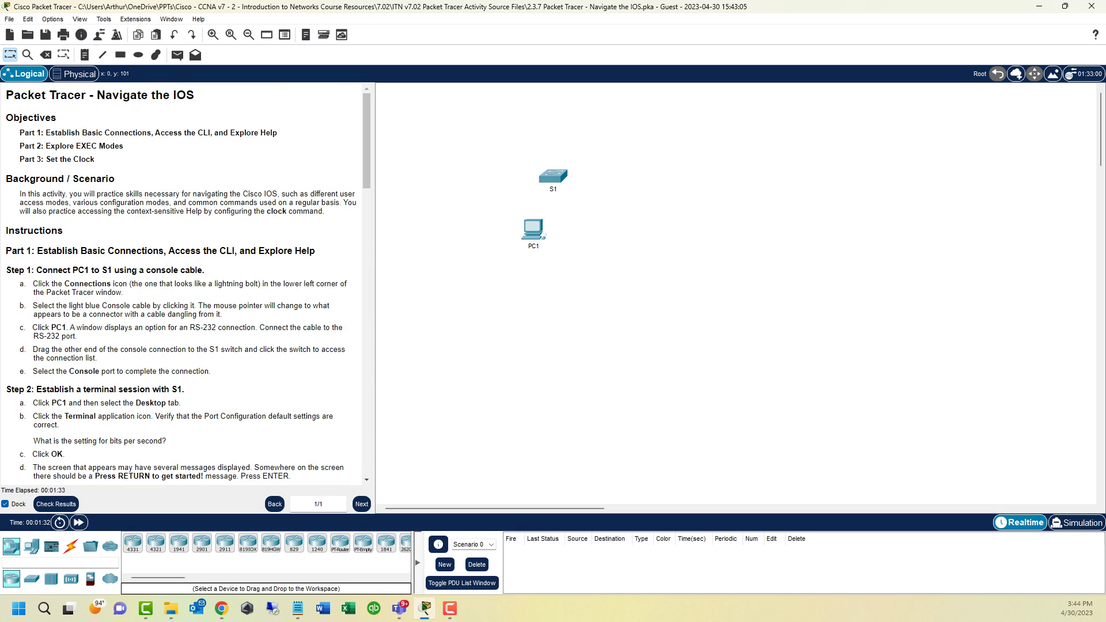
{"action": "left_click_drag", "start_coordinate": [50, 133], "coordinate": [247, 133]}
{"action": "triple_click", "coordinate": [58, 159]}
{"action": "left_click_drag", "start_coordinate": [45, 146], "coordinate": [124, 145]}
{"action": "left_click", "coordinate": [124, 146]}
{"action": "left_click_drag", "start_coordinate": [46, 159], "coordinate": [95, 159]}
{"action": "left_click", "coordinate": [95, 159]}
{"action": "scroll", "coordinate": [366, 173], "scroll_direction": "down", "scroll_amount": 5}
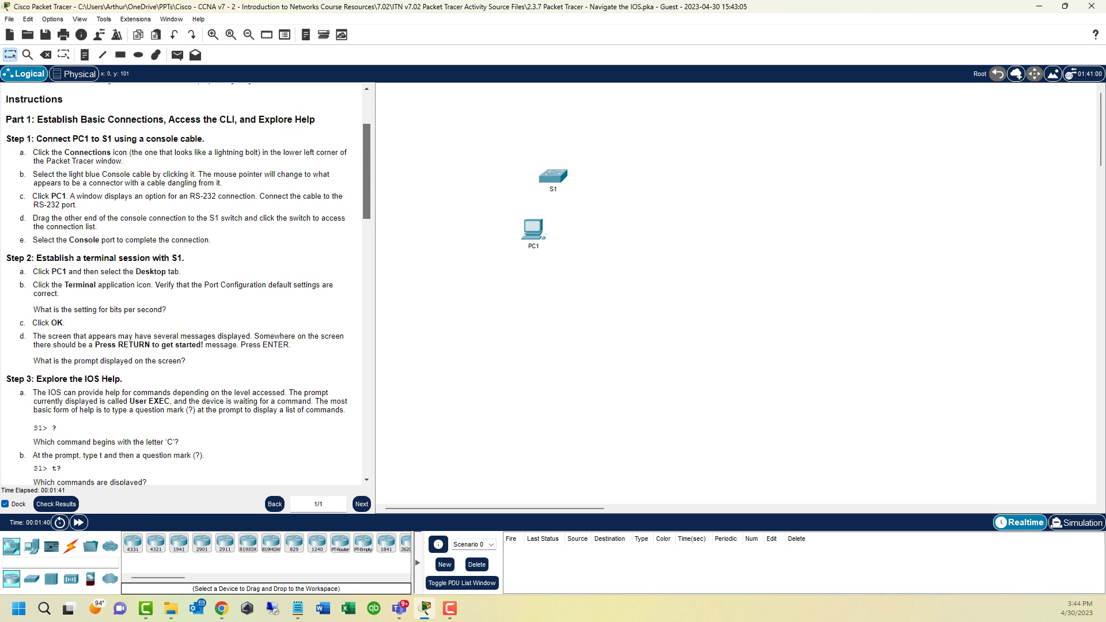
{"action": "scroll", "coordinate": [178, 282], "scroll_direction": "up", "scroll_amount": 3}
{"action": "scroll", "coordinate": [179, 282], "scroll_direction": "down", "scroll_amount": 3}
{"action": "scroll", "coordinate": [185, 282], "scroll_direction": "down", "scroll_amount": 1}
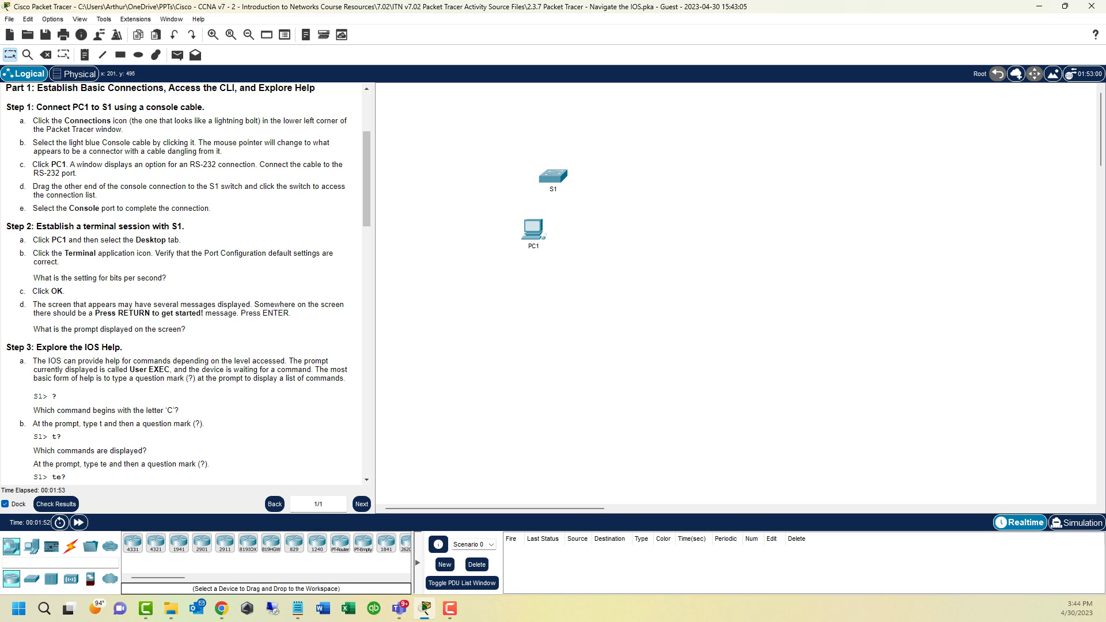
Connect PC1's RS 232 port to S1's Console port with the light blue console cable
{"action": "left_click", "coordinate": [71, 546]}
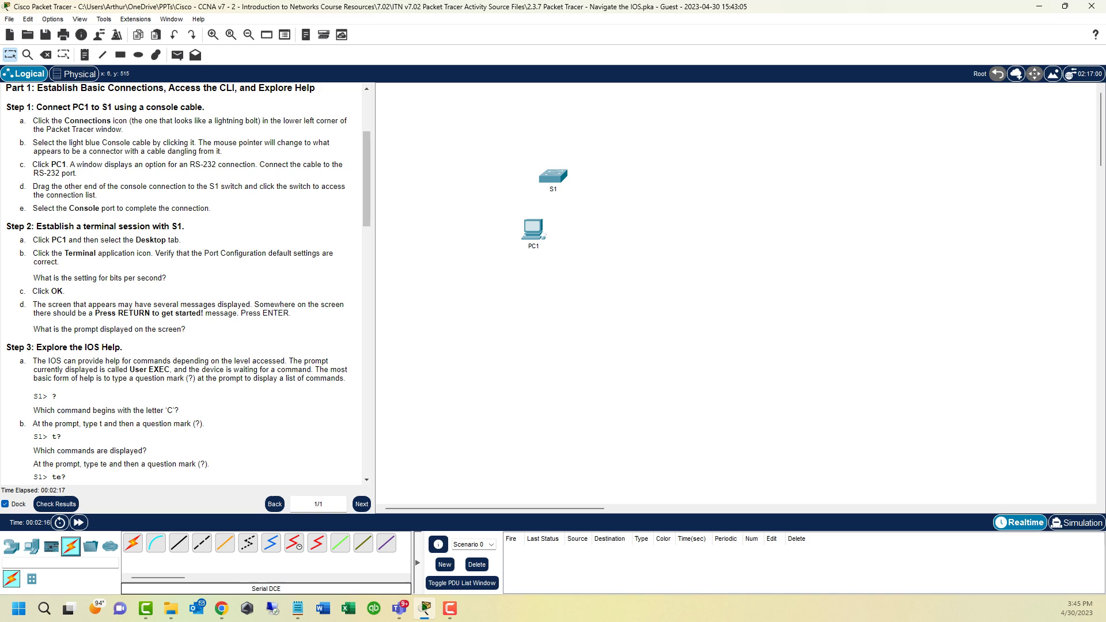
{"action": "left_click_drag", "start_coordinate": [69, 143], "coordinate": [167, 142]}
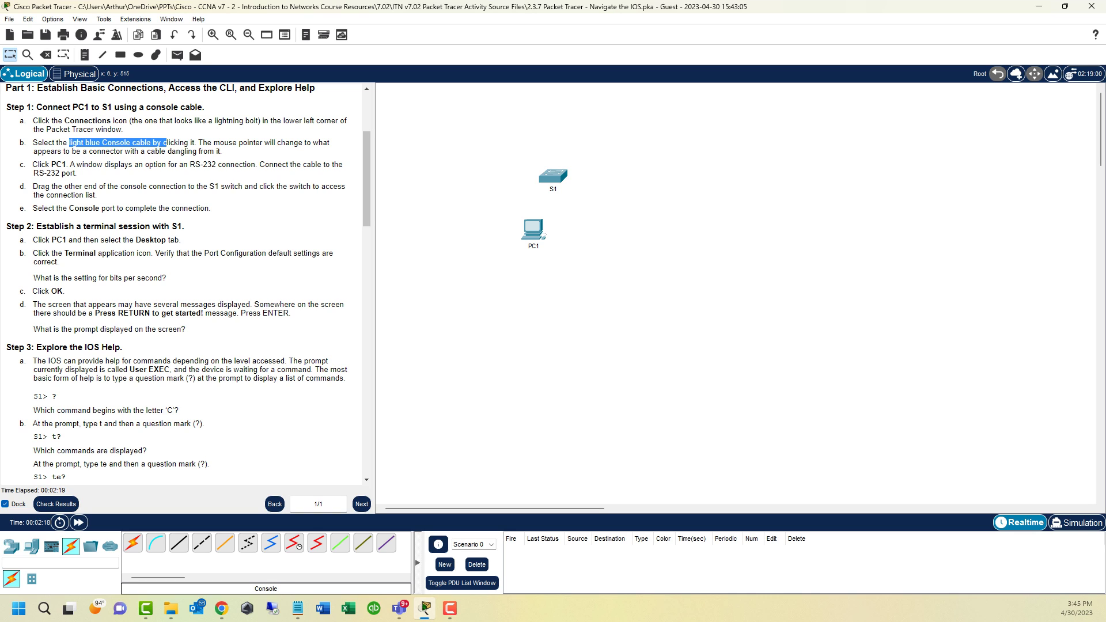
{"action": "left_click", "coordinate": [156, 543]}
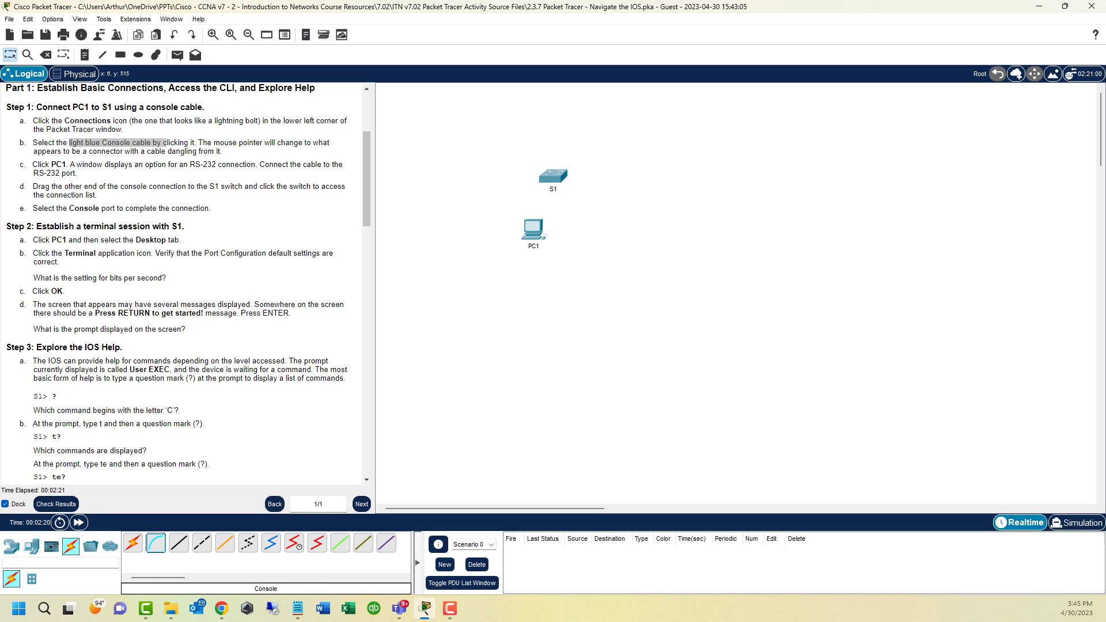
{"action": "left_click", "coordinate": [535, 229]}
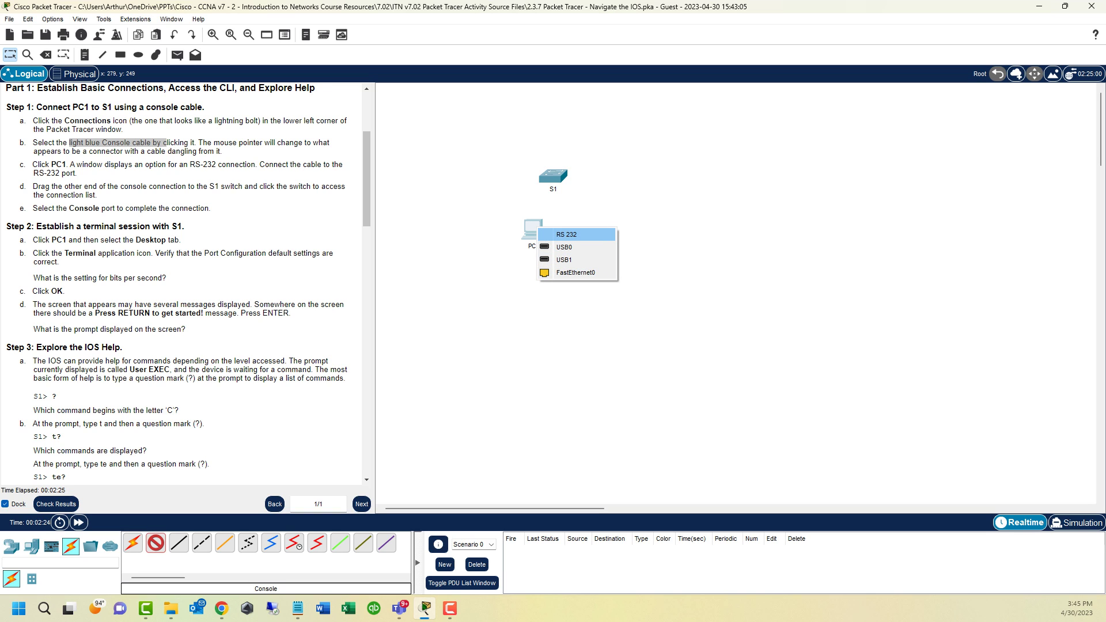
{"action": "left_click", "coordinate": [567, 234]}
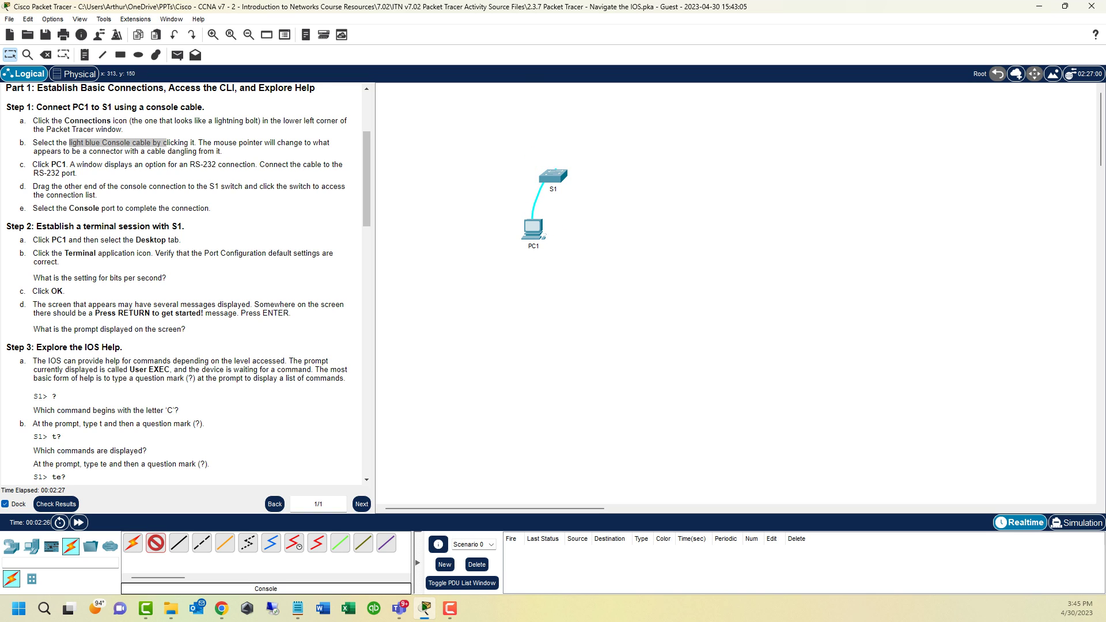
{"action": "left_click", "coordinate": [554, 178]}
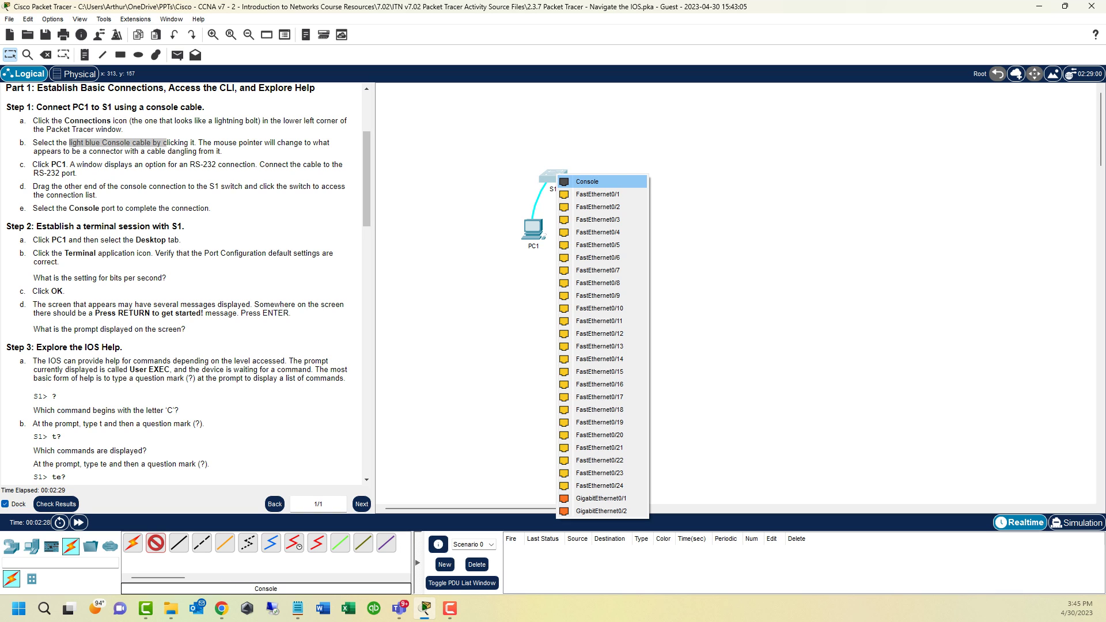
{"action": "left_click", "coordinate": [591, 181]}
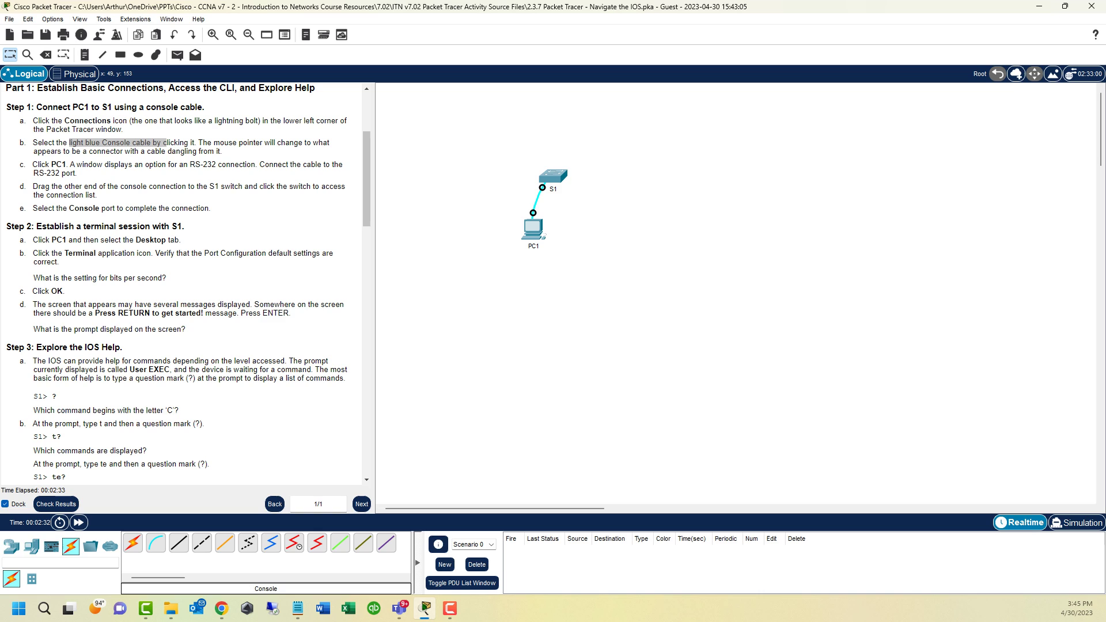
{"action": "key", "text": "alt+Tab"}
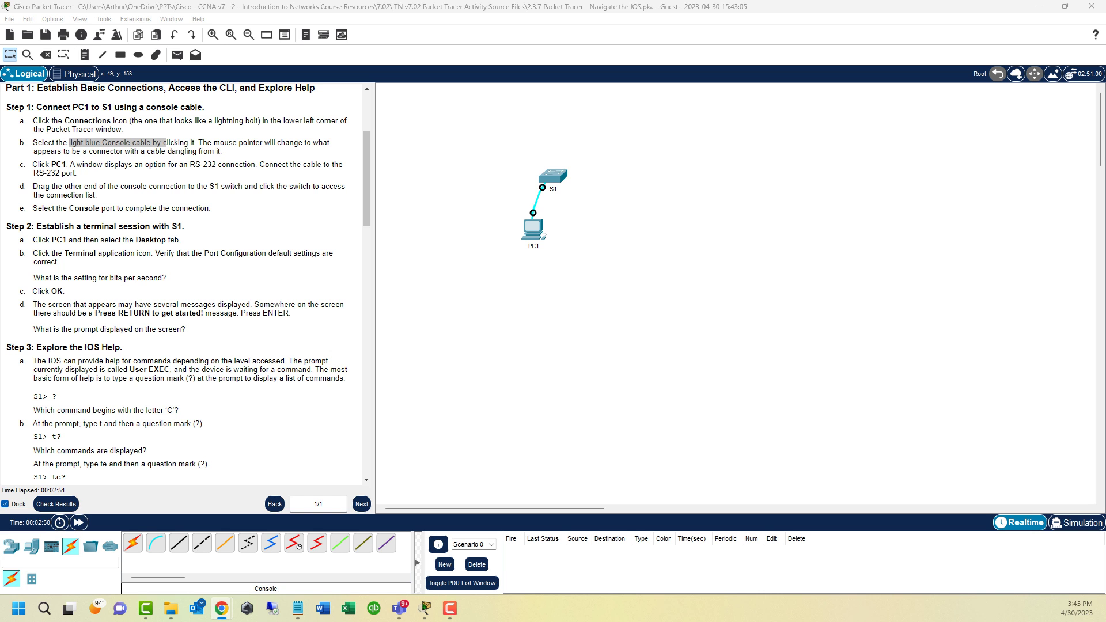
Examine the DB9-to-RJ45 rollover console cable product page in Chrome, then minimize the browser
{"action": "key", "text": "alt+Tab"}
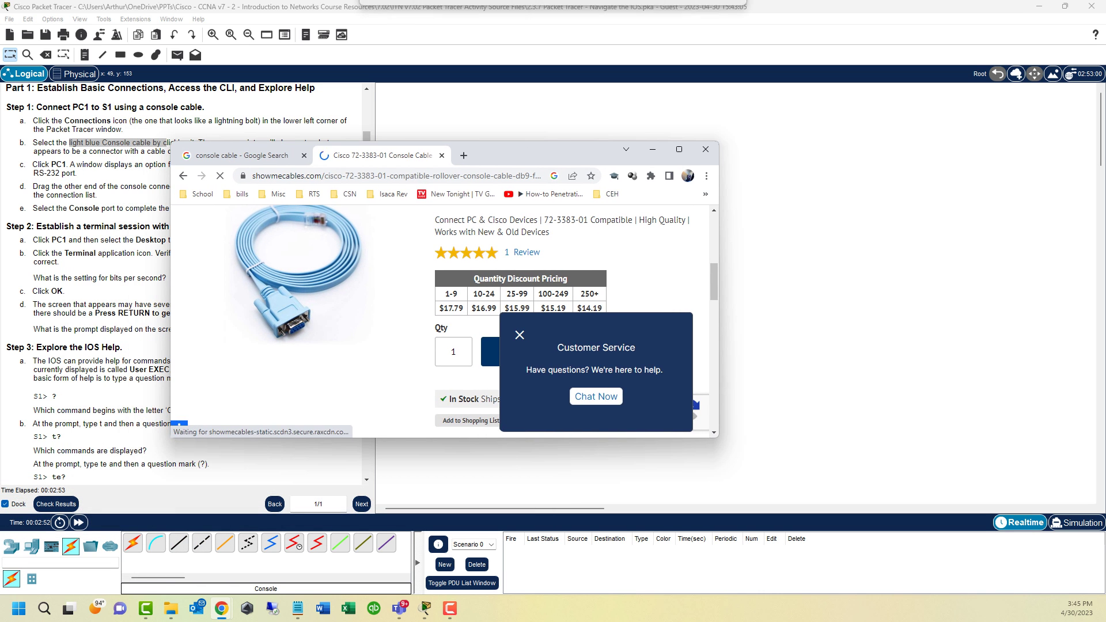
{"action": "left_click", "coordinate": [678, 149]}
{"action": "scroll", "coordinate": [679, 173], "scroll_direction": "up", "scroll_amount": 3}
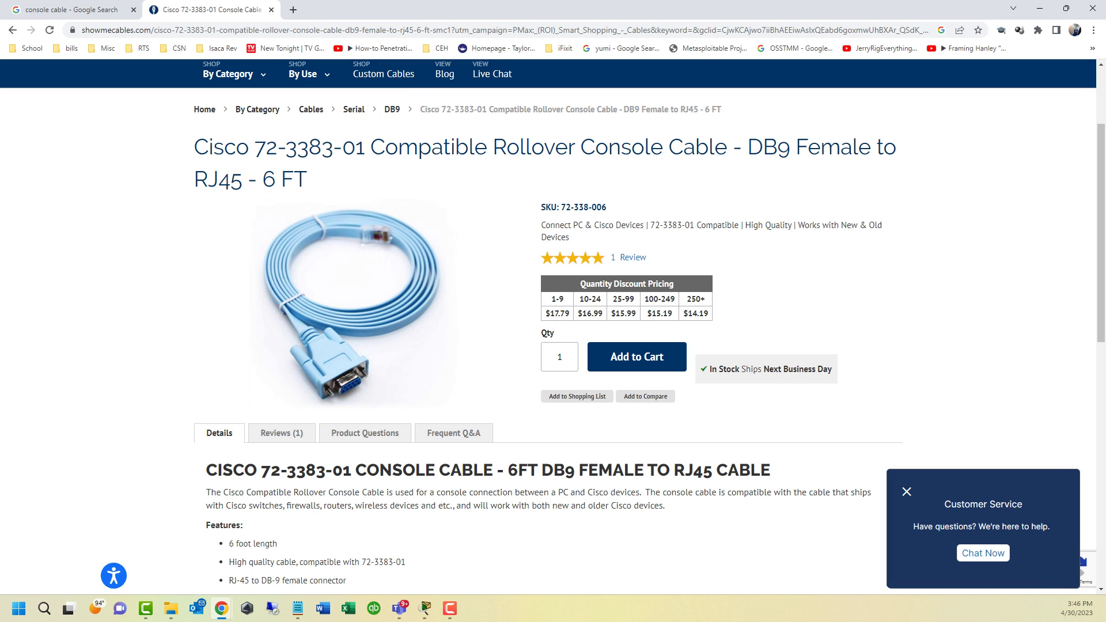
{"action": "left_click_drag", "start_coordinate": [493, 149], "coordinate": [727, 148]}
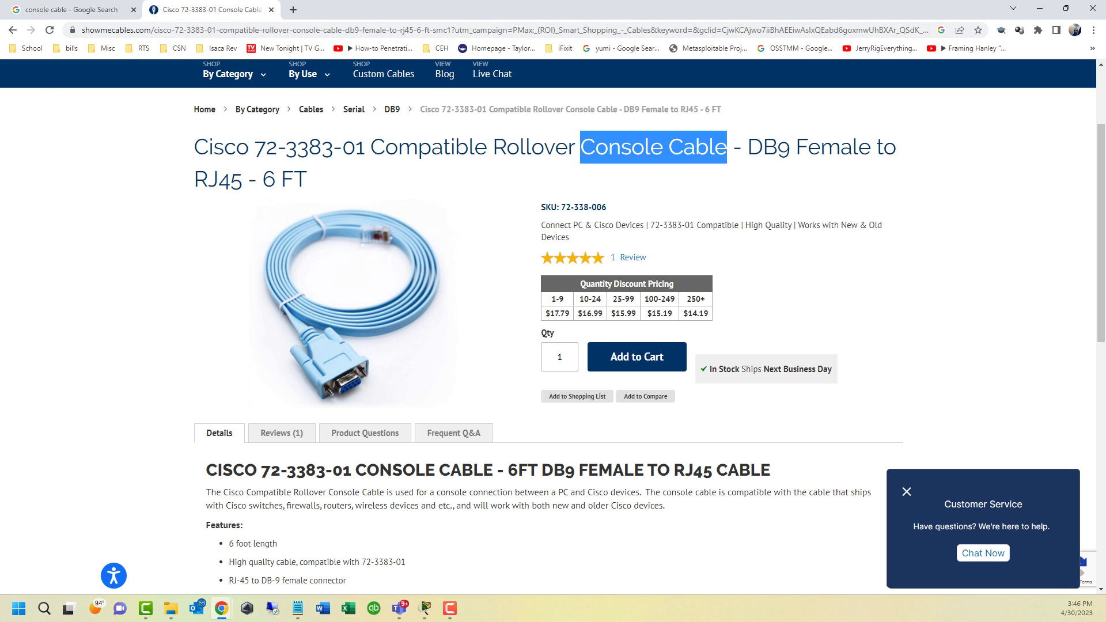
{"action": "key", "text": "super+Down"}
{"action": "key", "text": "super+Down"}
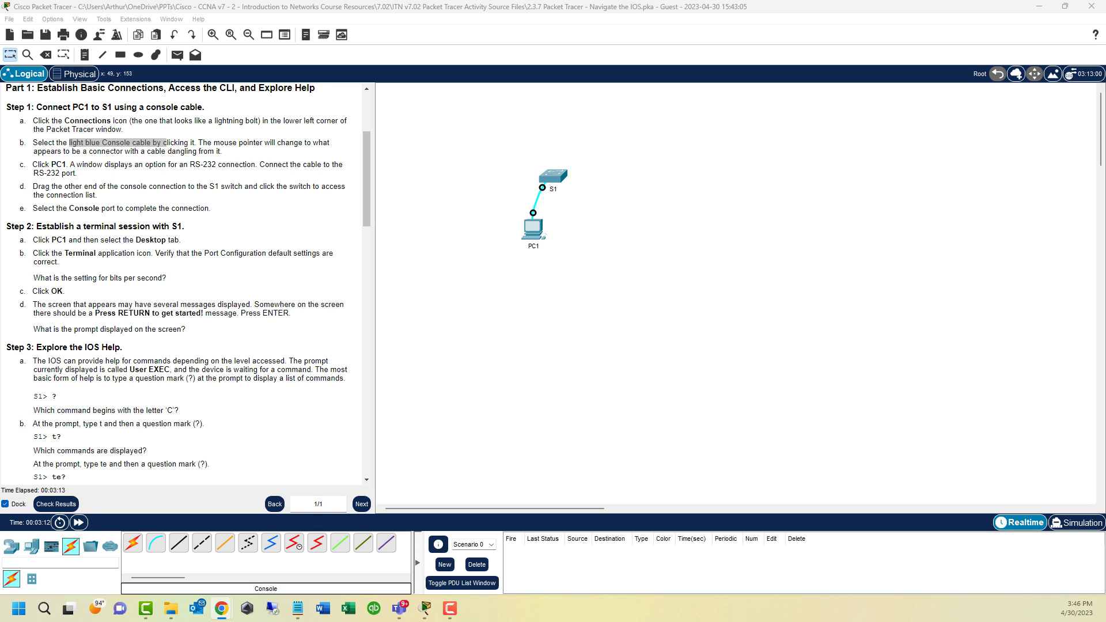
Open PC1's window on the Desktop tab and look over its applications, such as Terminal
{"action": "left_click", "coordinate": [58, 164]}
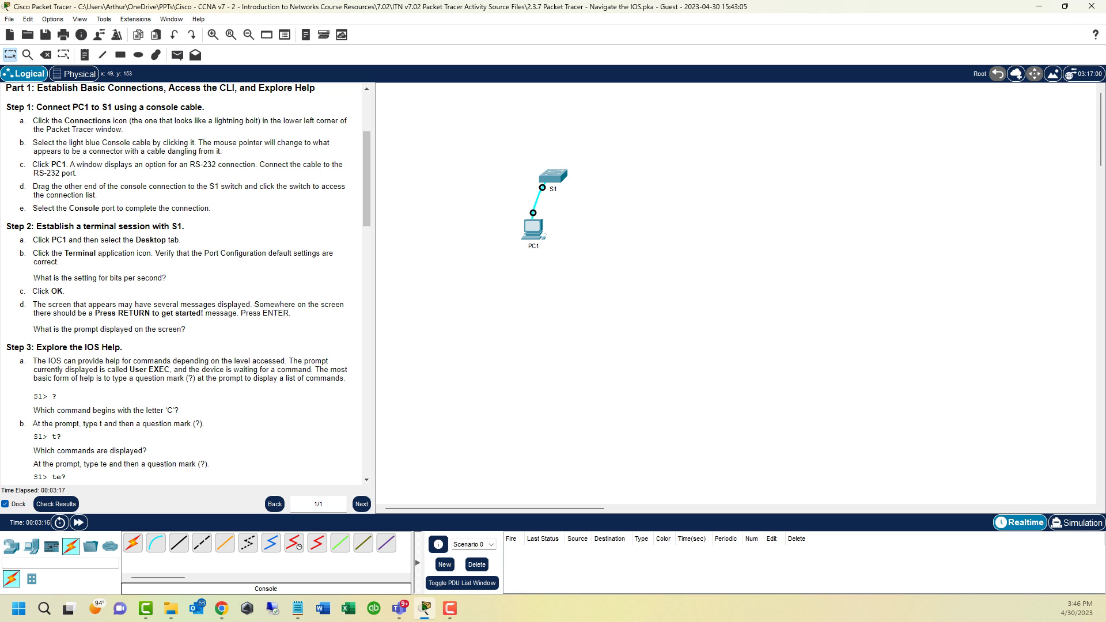
{"action": "scroll", "coordinate": [184, 282], "scroll_direction": "down", "scroll_amount": 3}
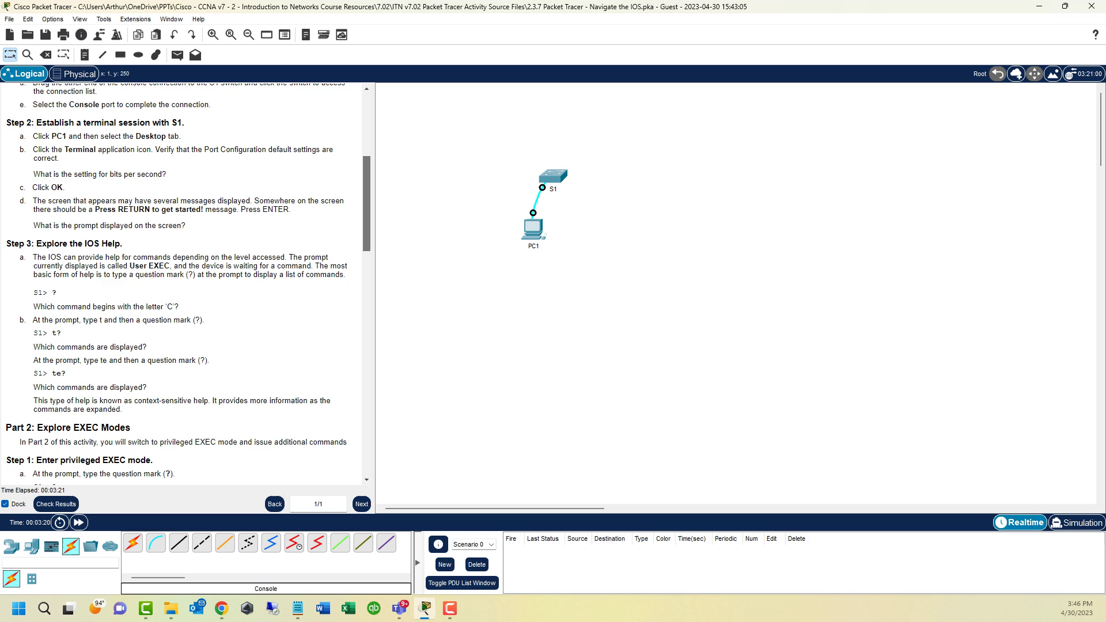
{"action": "scroll", "coordinate": [185, 282], "scroll_direction": "down", "scroll_amount": 1}
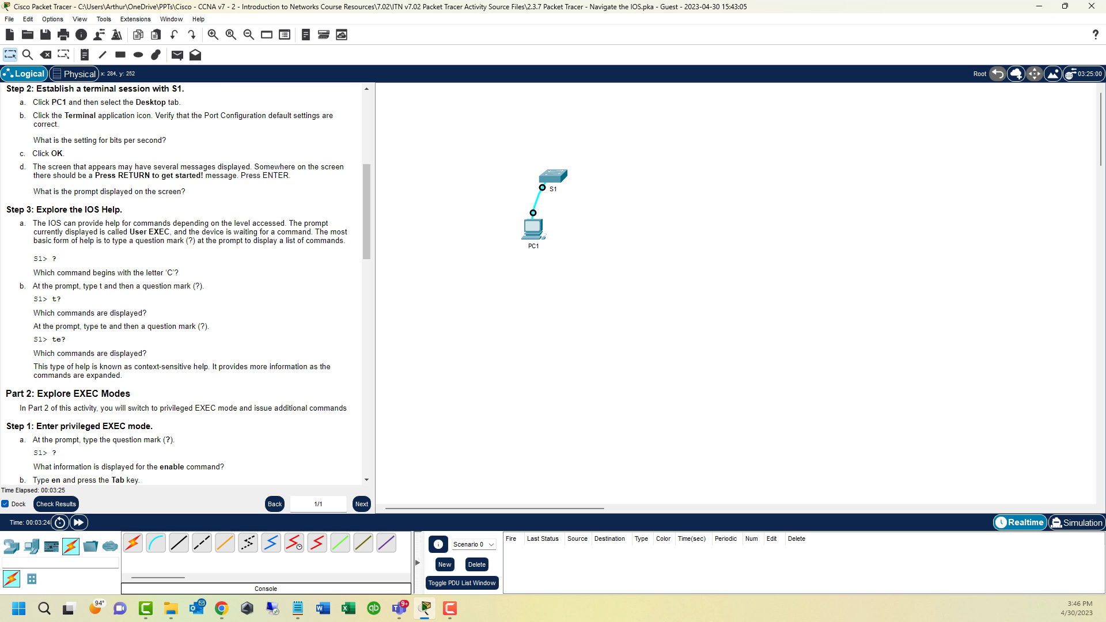
{"action": "left_click", "coordinate": [533, 228]}
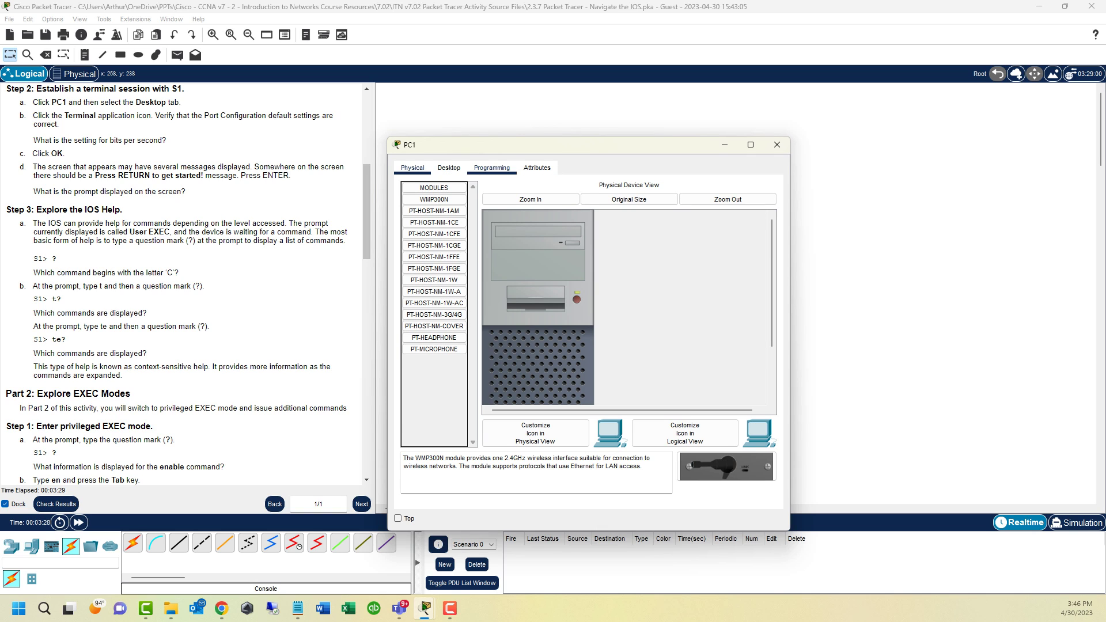
{"action": "left_click", "coordinate": [448, 167]}
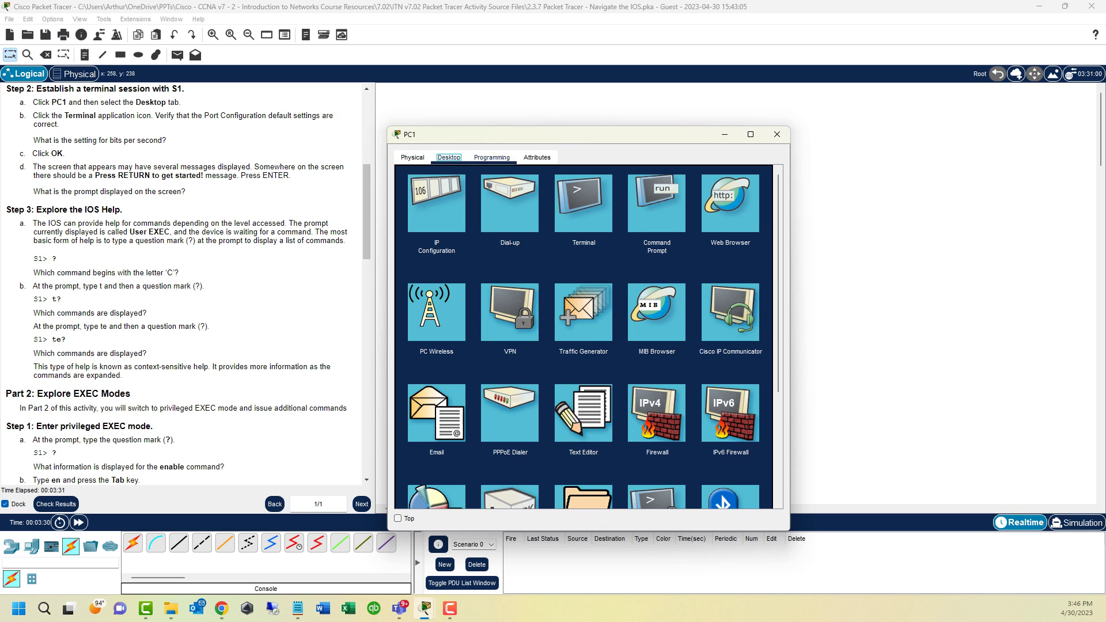
{"action": "left_click_drag", "start_coordinate": [553, 135], "coordinate": [545, 92]}
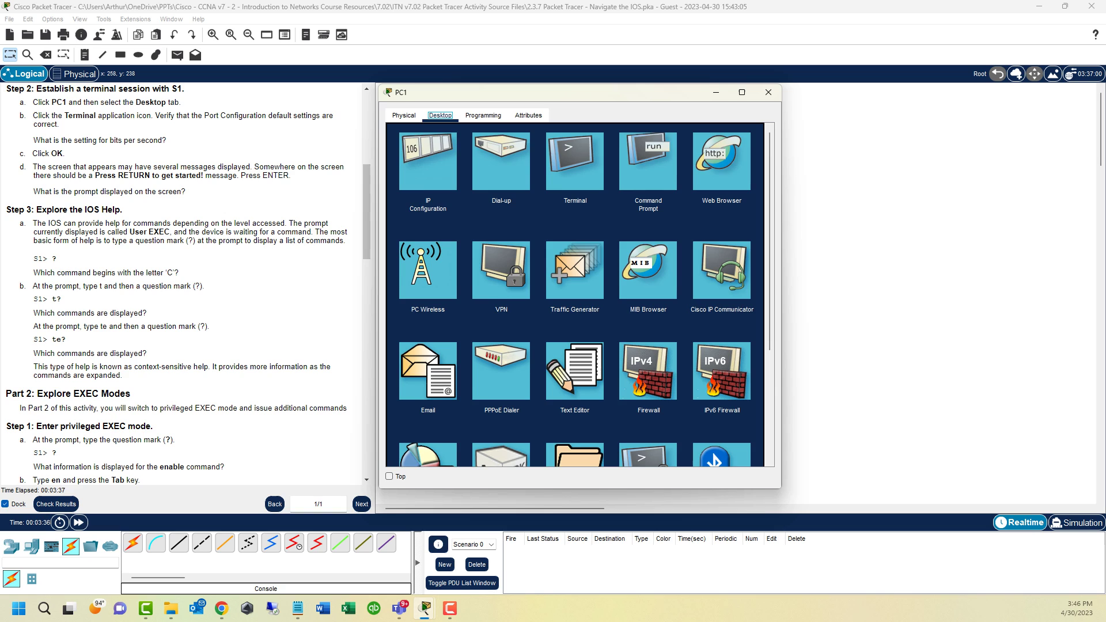
{"action": "scroll", "coordinate": [576, 294], "scroll_direction": "down", "scroll_amount": 2}
{"action": "scroll", "coordinate": [576, 293], "scroll_direction": "down", "scroll_amount": 1}
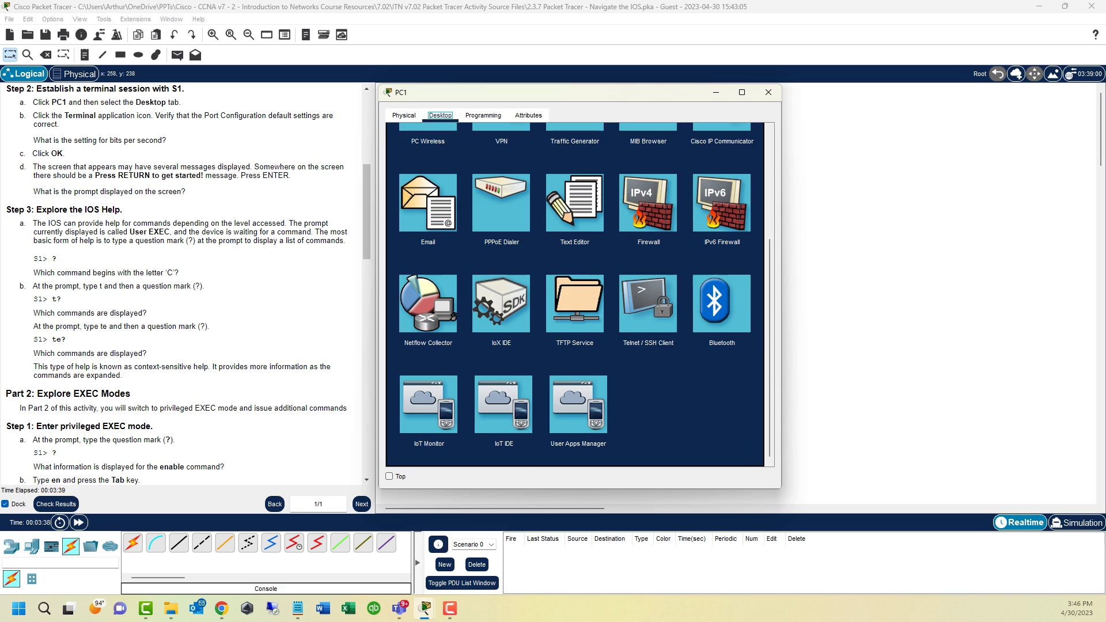
{"action": "scroll", "coordinate": [576, 294], "scroll_direction": "up", "scroll_amount": 1}
{"action": "scroll", "coordinate": [576, 294], "scroll_direction": "up", "scroll_amount": 2}
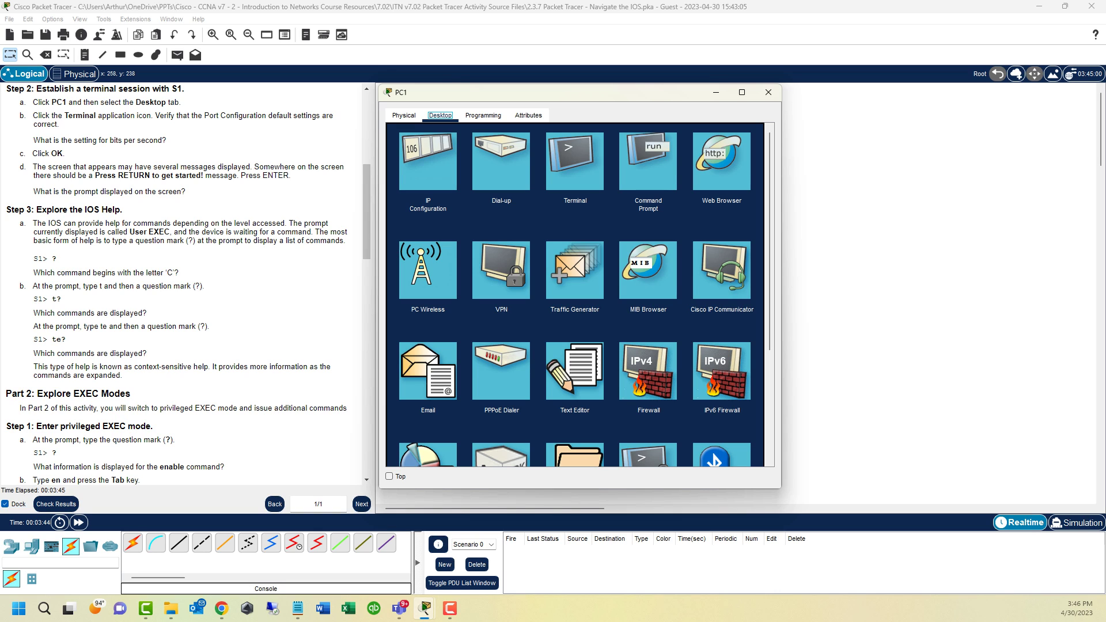
Start PC1's Terminal with the default 9600 8-None-1 settings to reach S1's console
{"action": "left_click", "coordinate": [575, 161]}
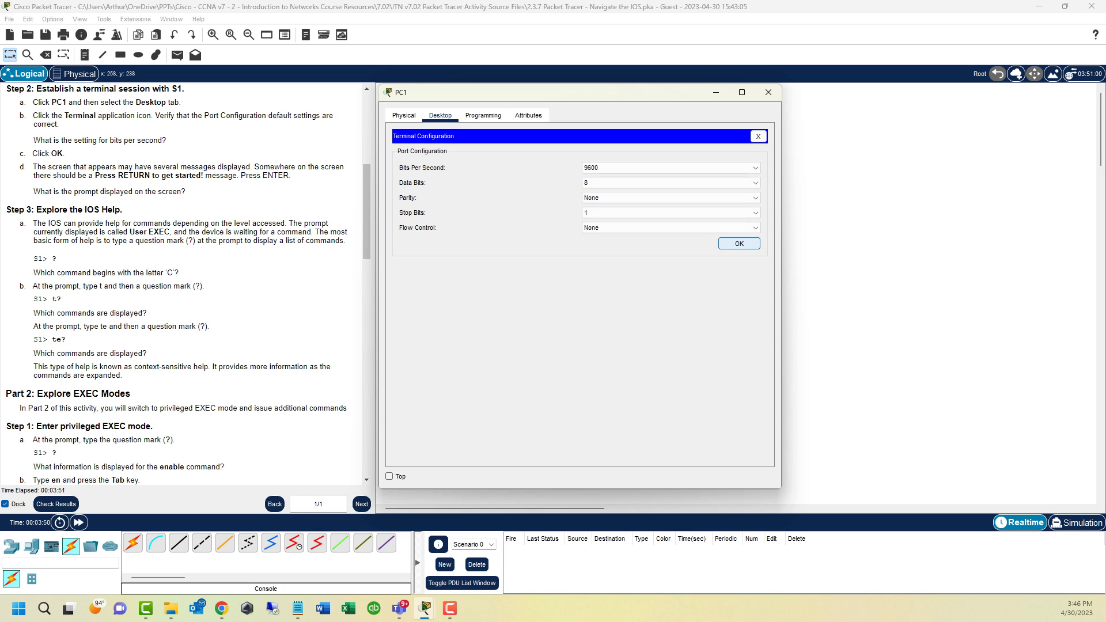
{"action": "key", "text": "Return"}
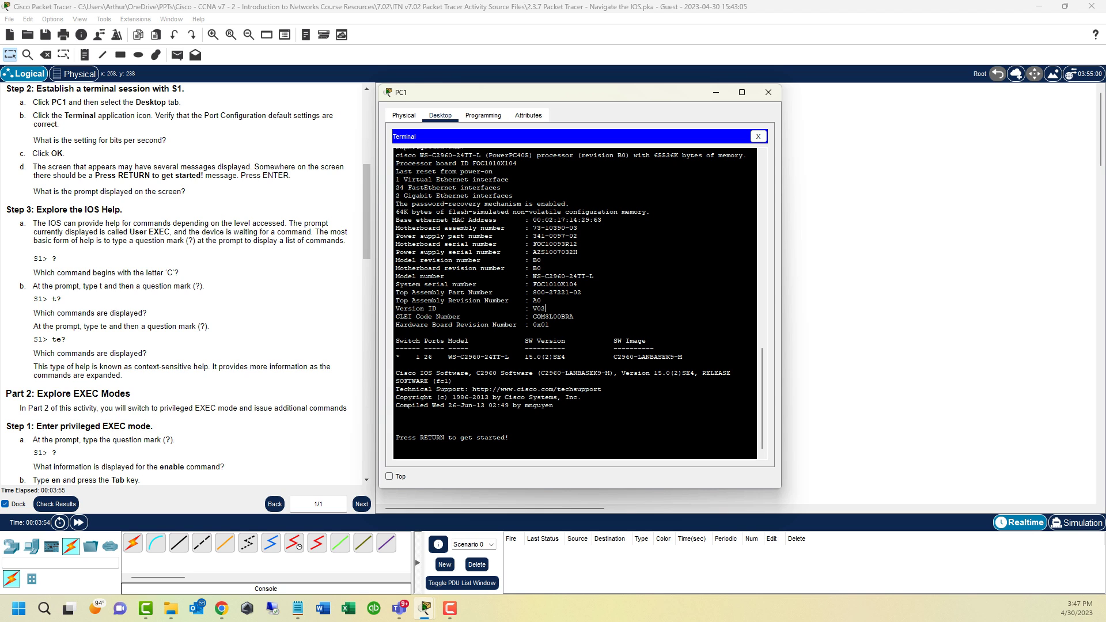
{"action": "left_click_drag", "start_coordinate": [576, 93], "coordinate": [282, 198]}
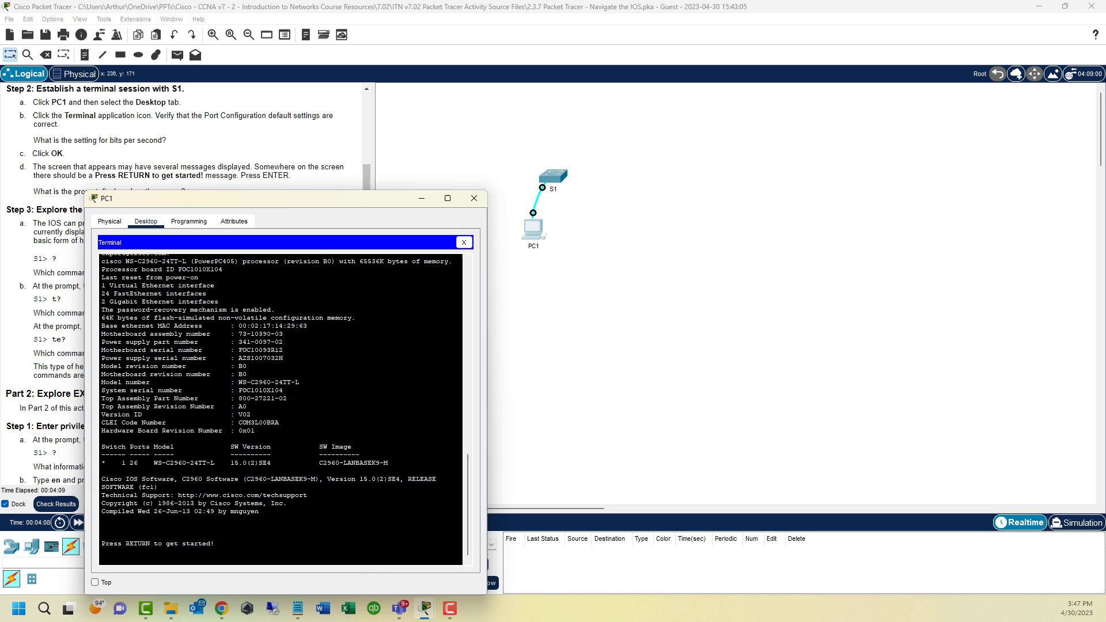
{"action": "left_click_drag", "start_coordinate": [259, 199], "coordinate": [569, 102]}
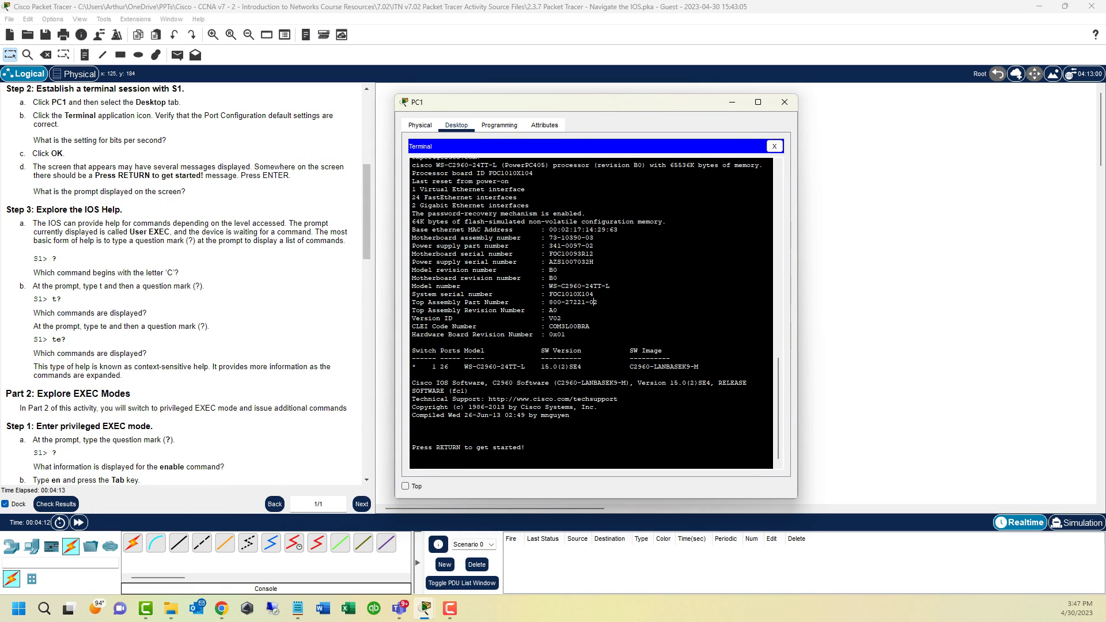
At S1>, try td?, d? and a bare d to see unrecognized and ambiguous command errors
{"action": "key", "text": "Return"}
{"action": "key", "text": "Return"}
{"action": "key", "text": "Return"}
{"action": "key", "text": "Return"}
{"action": "key", "text": "Return"}
{"action": "key", "text": "Return"}
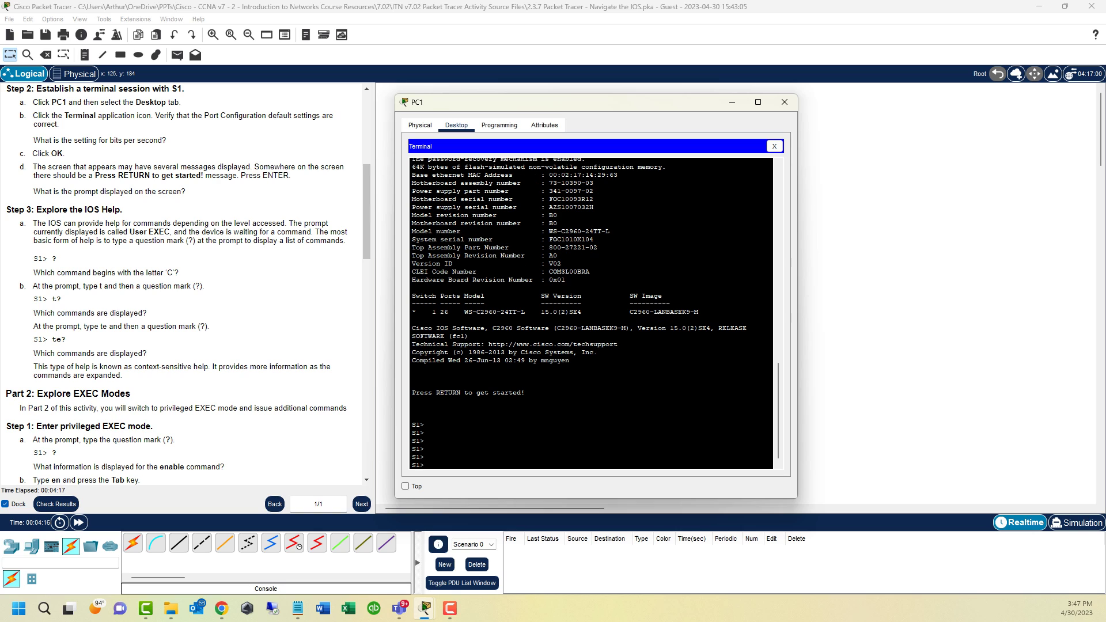
{"action": "left_click_drag", "start_coordinate": [425, 465], "coordinate": [420, 464]}
{"action": "type", "text": "?"}
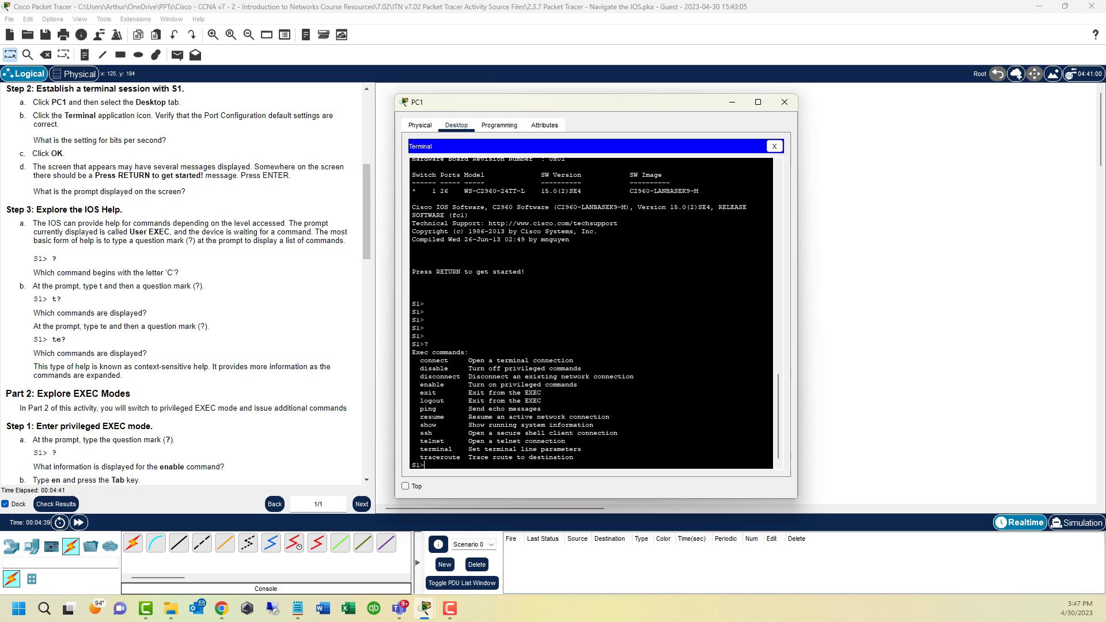
{"action": "type", "text": "?"}
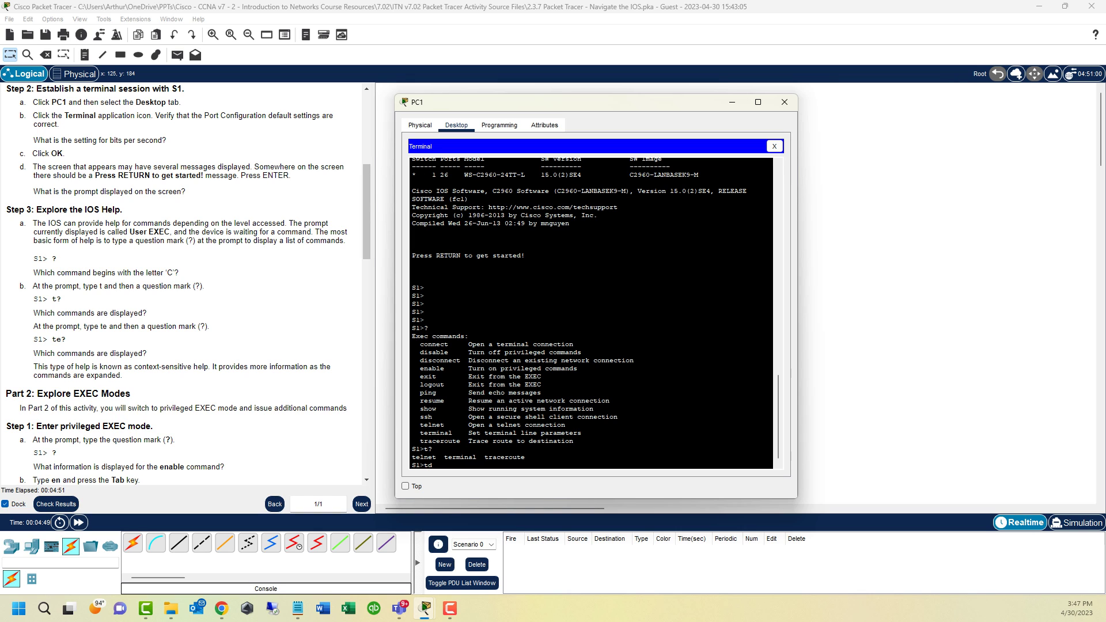
{"action": "type", "text": "?"}
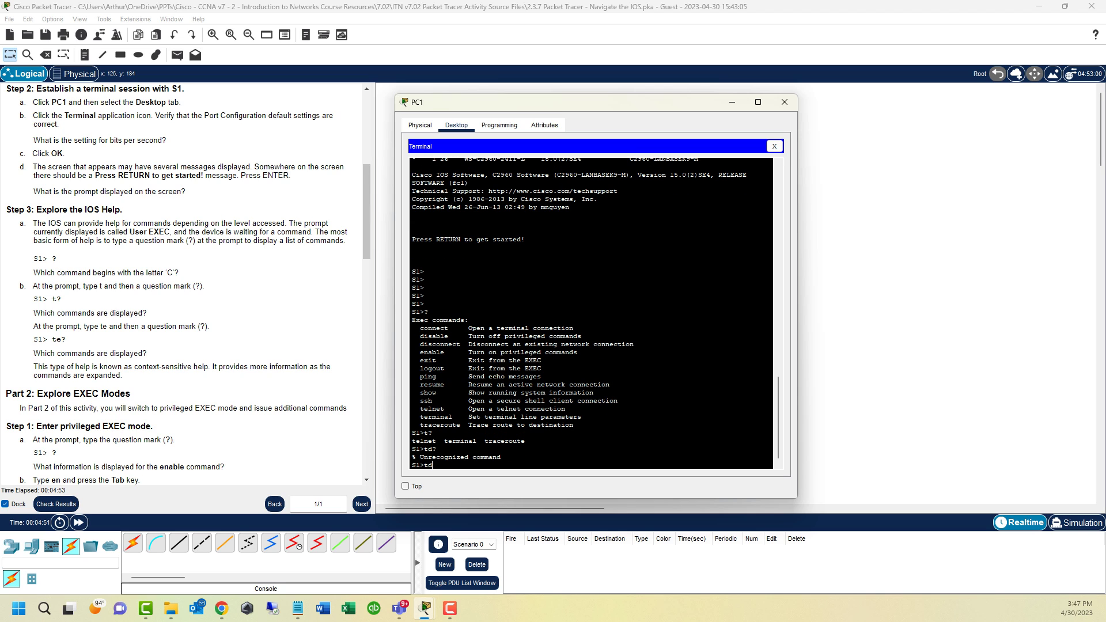
{"action": "type", "text": "?"}
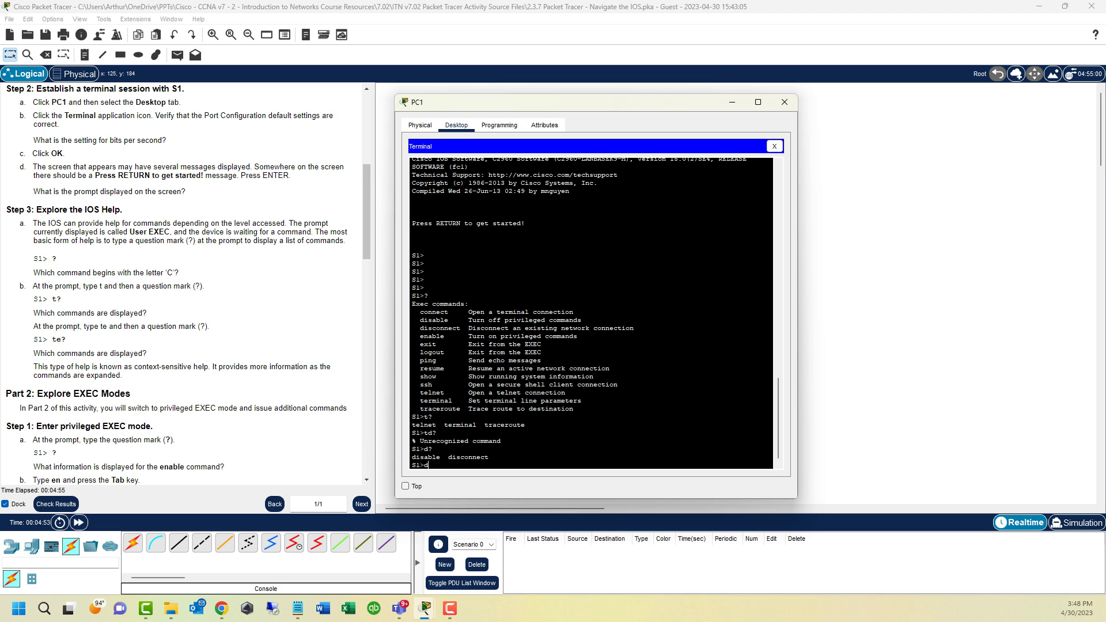
{"action": "key", "text": "Return"}
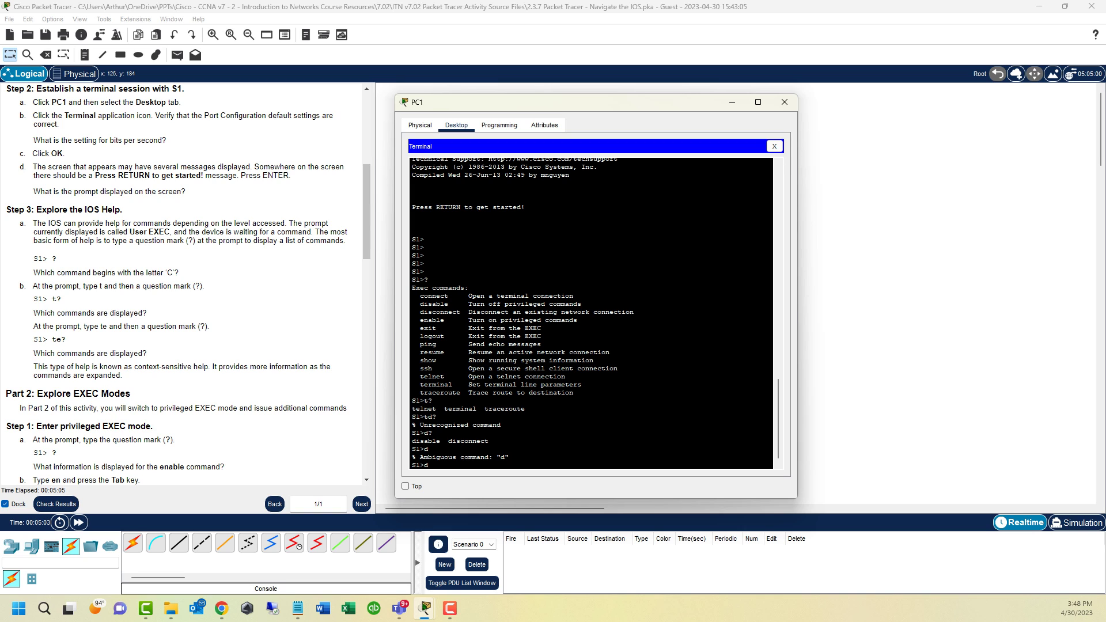
Request context help for te, tem and term at S1's console
{"action": "type", "text": "?"}
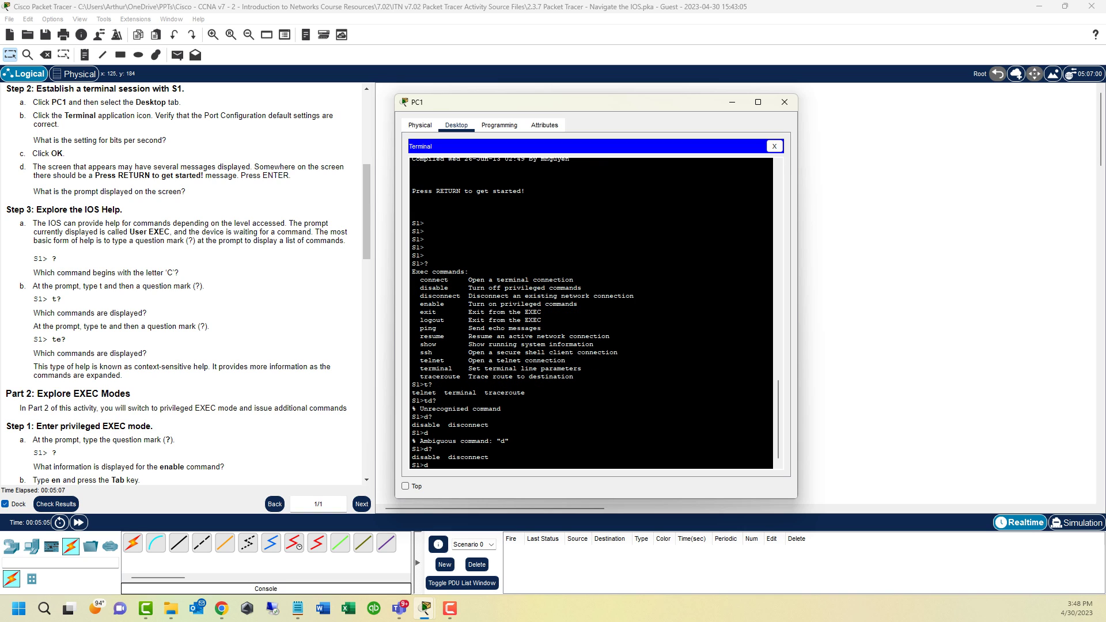
{"action": "type", "text": "?"}
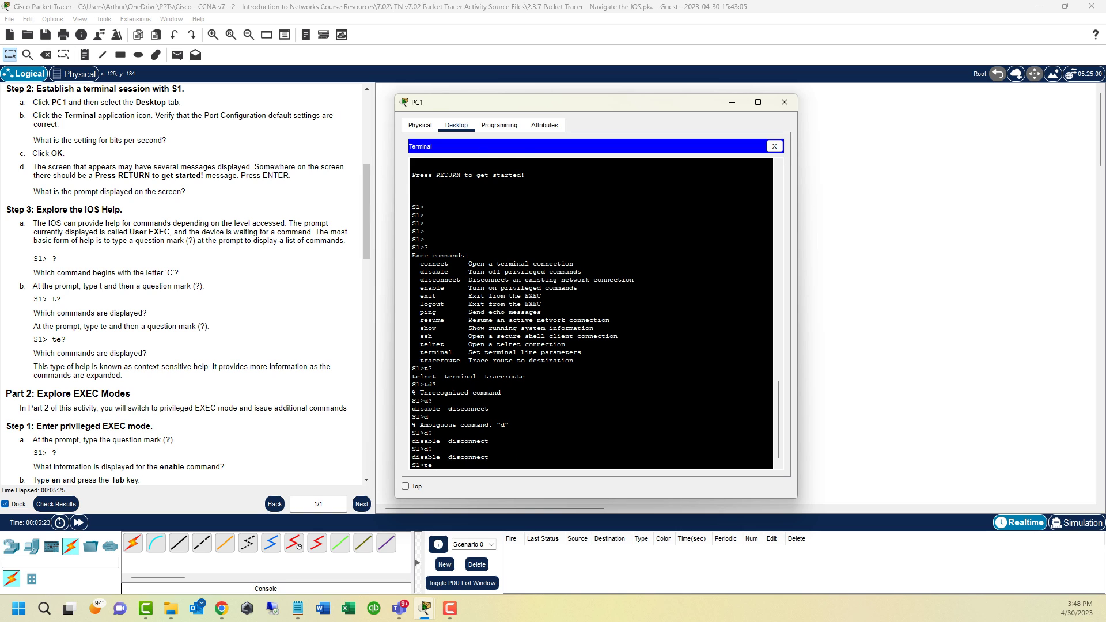
{"action": "type", "text": "?"}
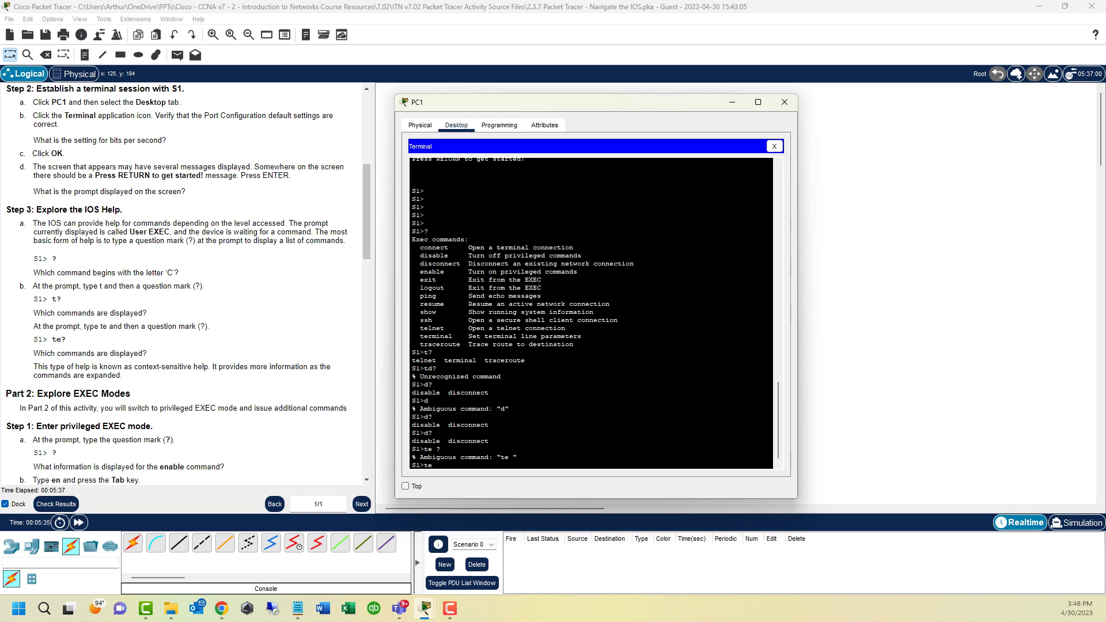
{"action": "type", "text": "tem"}
{"action": "key", "text": "BackSpace"}
{"action": "key", "text": "BackSpace"}
{"action": "type", "text": "?"}
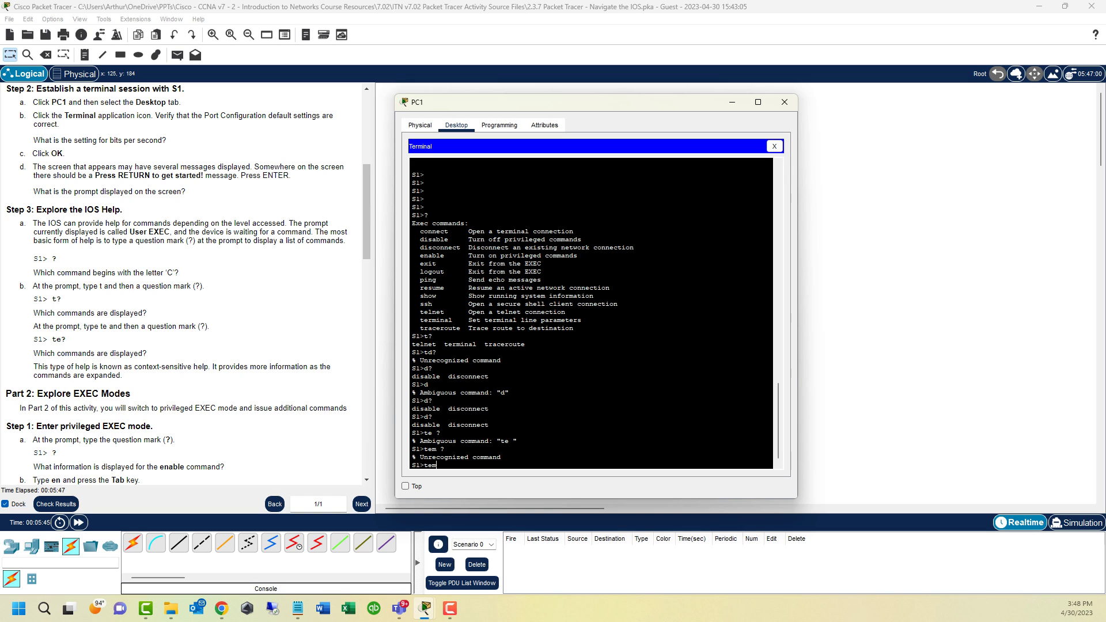
{"action": "type", "text": "rm ?"}
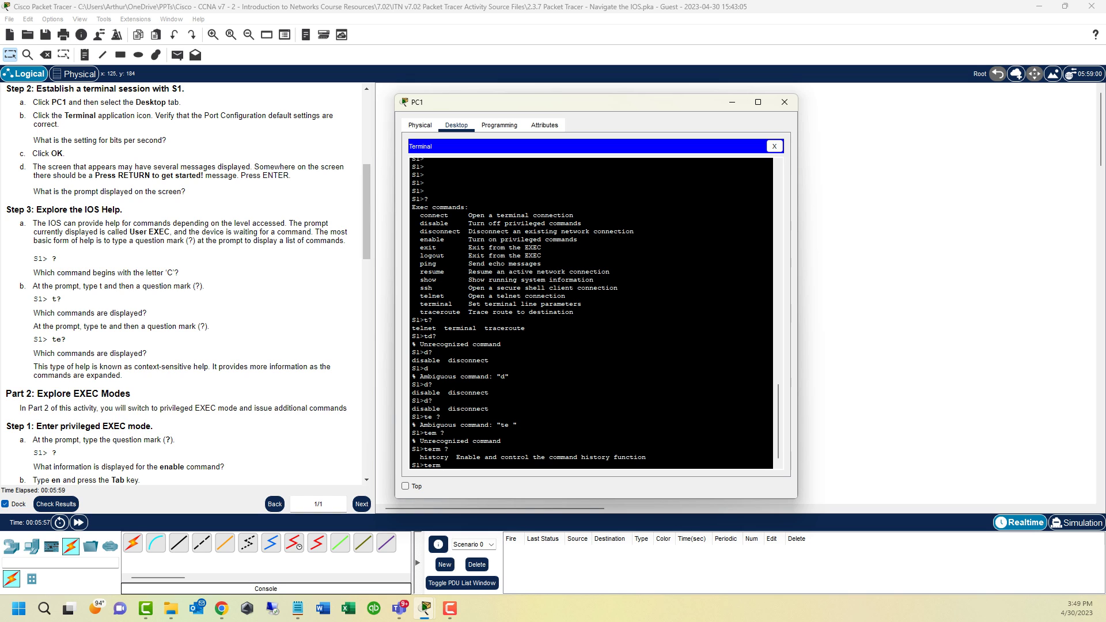
Request help for ping ?, then read the context-sensitive help paragraph in the instructions
{"action": "type", "text": "ping ?"}
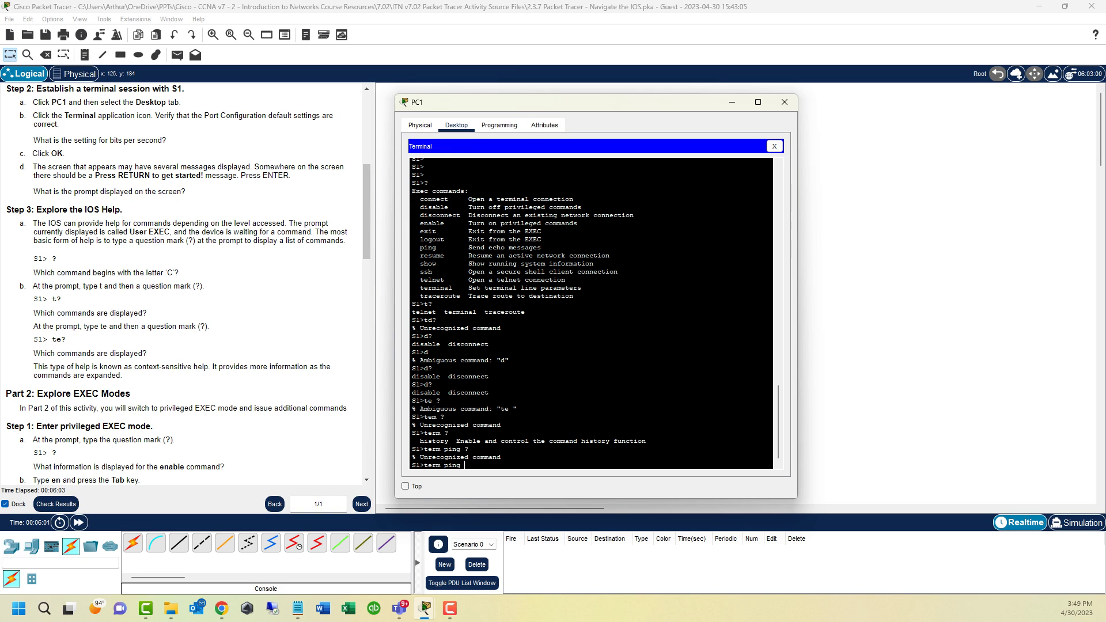
{"action": "key", "text": "BackSpace"}
{"action": "key", "text": "BackSpace"}
{"action": "key", "text": "BackSpace"}
{"action": "key", "text": "BackSpace"}
{"action": "key", "text": "BackSpace"}
{"action": "key", "text": "BackSpace"}
{"action": "key", "text": "BackSpace"}
{"action": "key", "text": "BackSpace"}
{"action": "key", "text": "BackSpace"}
{"action": "key", "text": "BackSpace"}
{"action": "type", "text": "ping ?"}
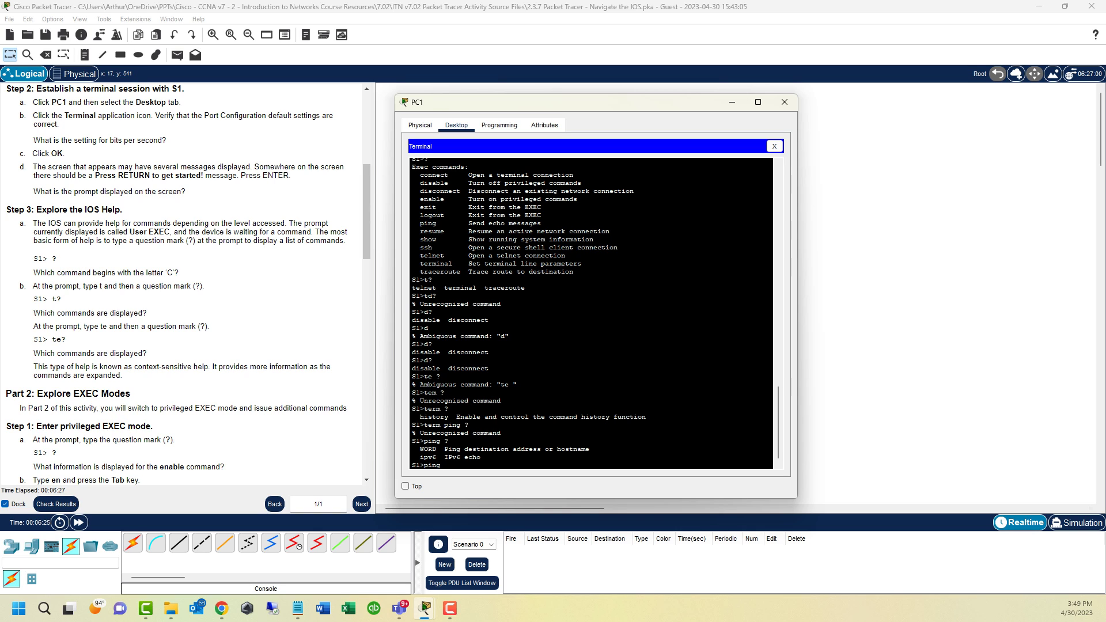
{"action": "left_click_drag", "start_coordinate": [41, 327], "coordinate": [108, 327]}
{"action": "left_click_drag", "start_coordinate": [33, 353], "coordinate": [183, 367]}
Scroll the instructions down to Part 2: Explore EXEC Modes
{"action": "left_click_drag", "start_coordinate": [34, 367], "coordinate": [122, 375]}
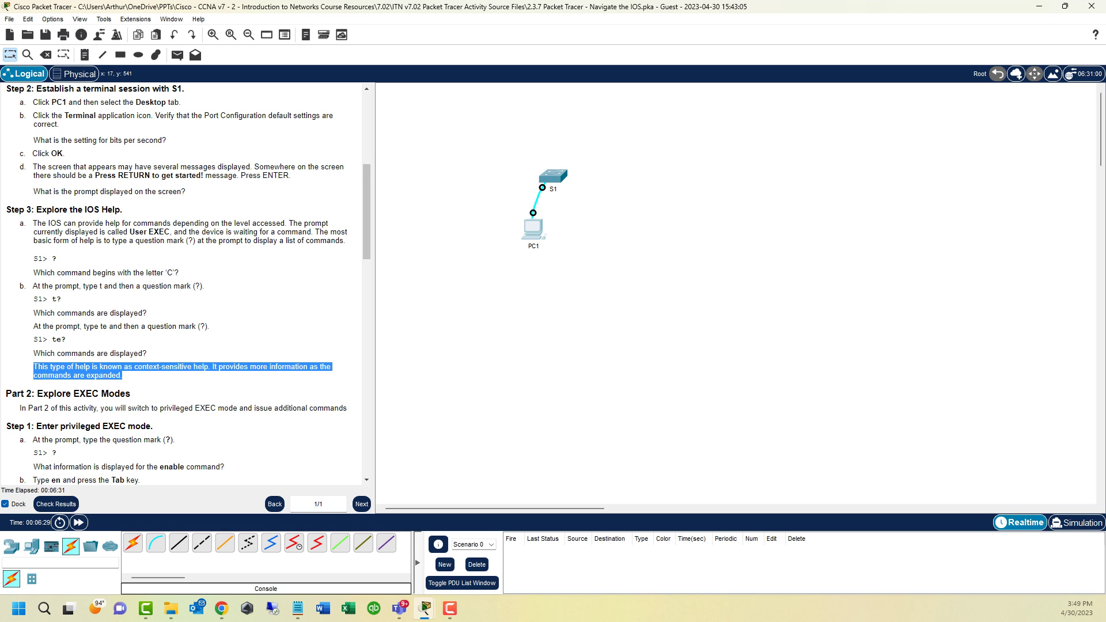
{"action": "scroll", "coordinate": [189, 285], "scroll_direction": "down", "scroll_amount": 7}
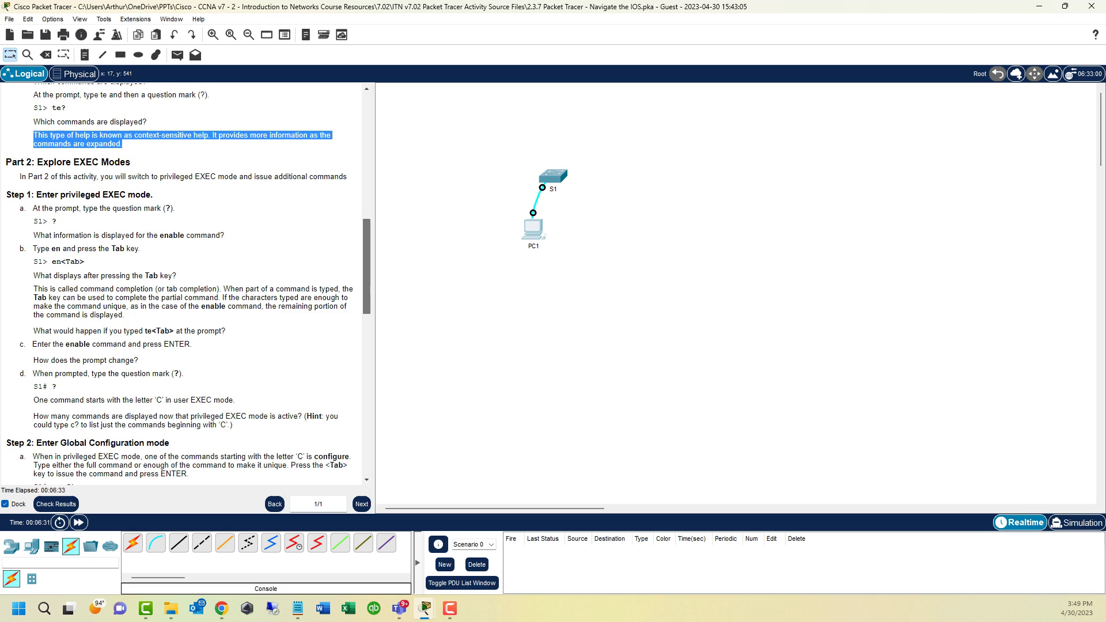
{"action": "scroll", "coordinate": [189, 285], "scroll_direction": "down", "scroll_amount": 1}
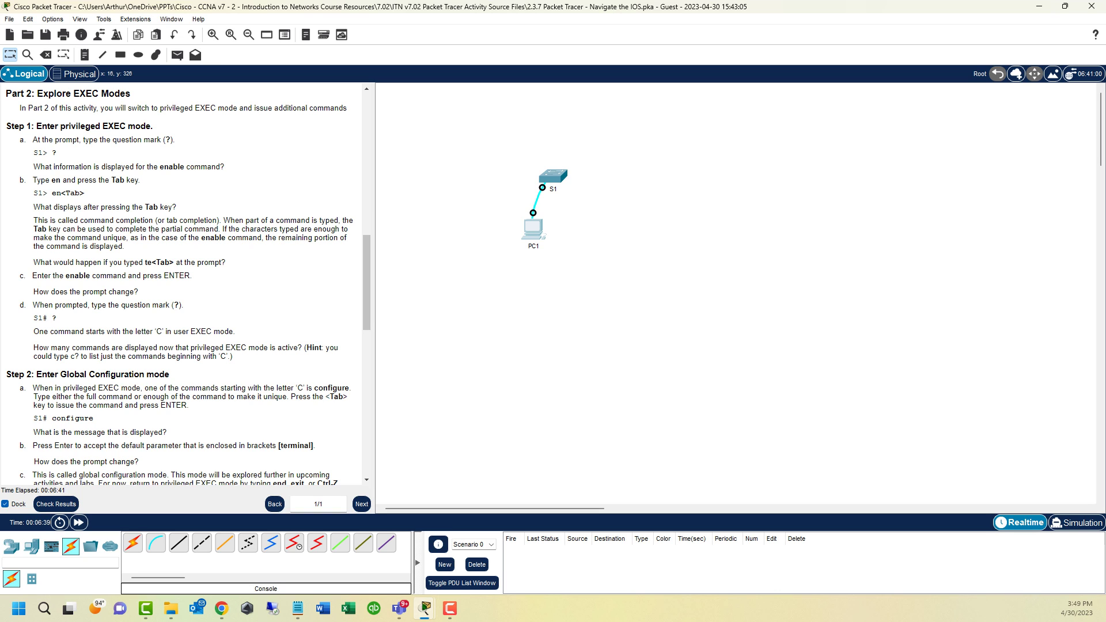
Enter clear at S1>, which the switch treats as a host name to look up
{"action": "left_click", "coordinate": [533, 230]}
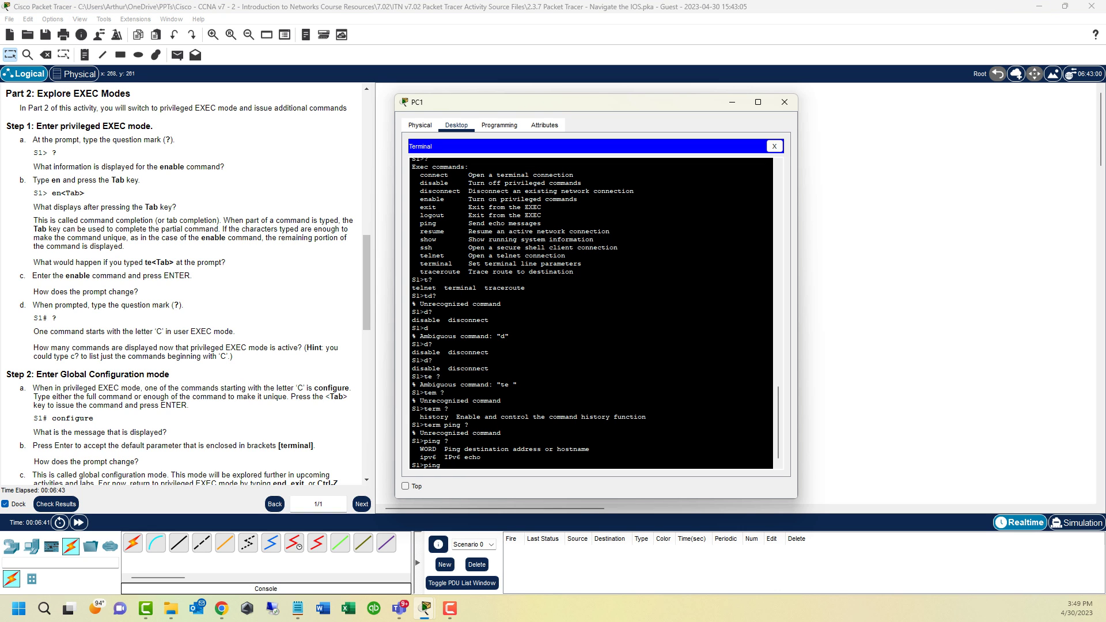
{"action": "key", "text": "BackSpace"}
{"action": "key", "text": "BackSpace"}
{"action": "key", "text": "BackSpace"}
{"action": "key", "text": "BackSpace"}
{"action": "type", "text": "clear"}
{"action": "key", "text": "Return"}
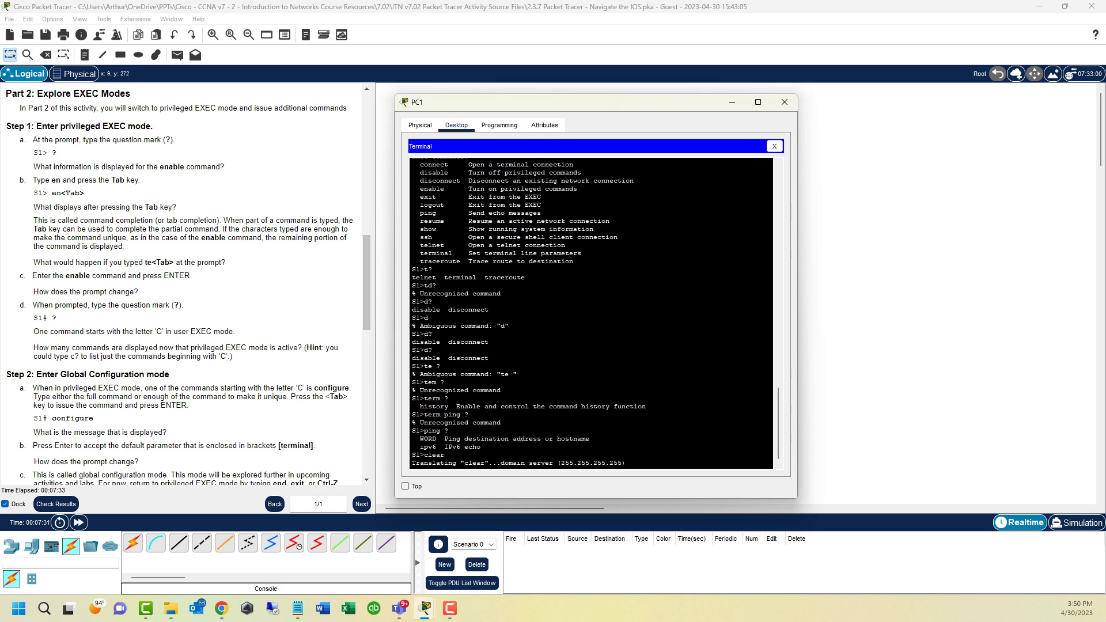
Read the S1> ? and S1> en<Tab> examples in the Part 2 instructions
{"action": "left_click_drag", "start_coordinate": [56, 152], "coordinate": [38, 152]}
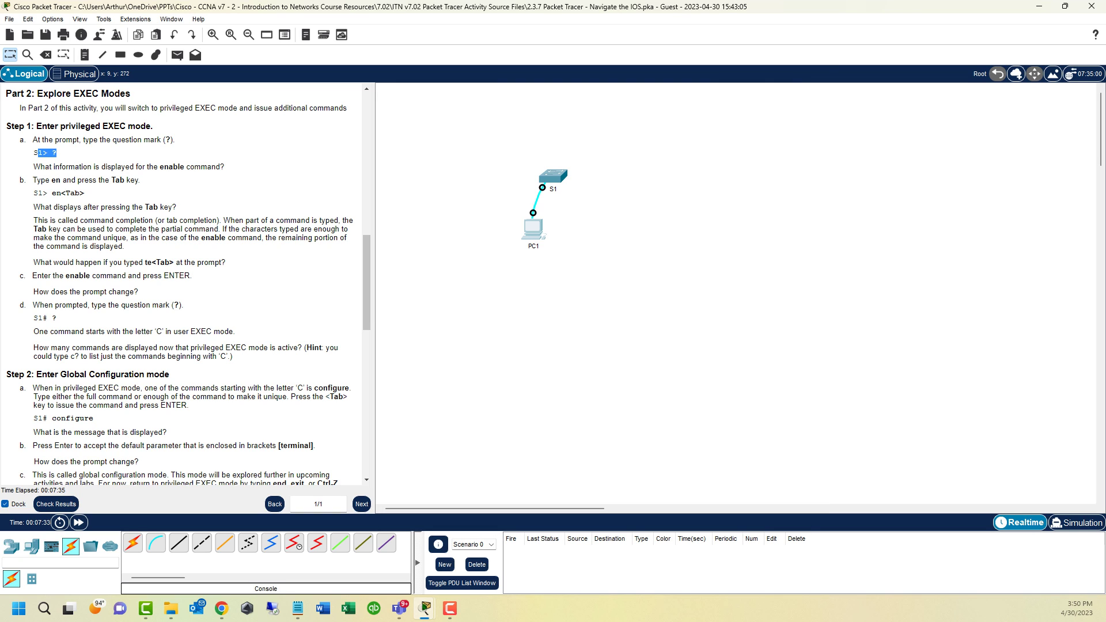
{"action": "left_click", "coordinate": [38, 153]}
{"action": "left_click_drag", "start_coordinate": [43, 153], "coordinate": [47, 153]}
{"action": "left_click_drag", "start_coordinate": [52, 193], "coordinate": [61, 193]}
List S1's user EXEC commands with ?, then get help for en and enable ?
{"action": "left_click", "coordinate": [533, 229]}
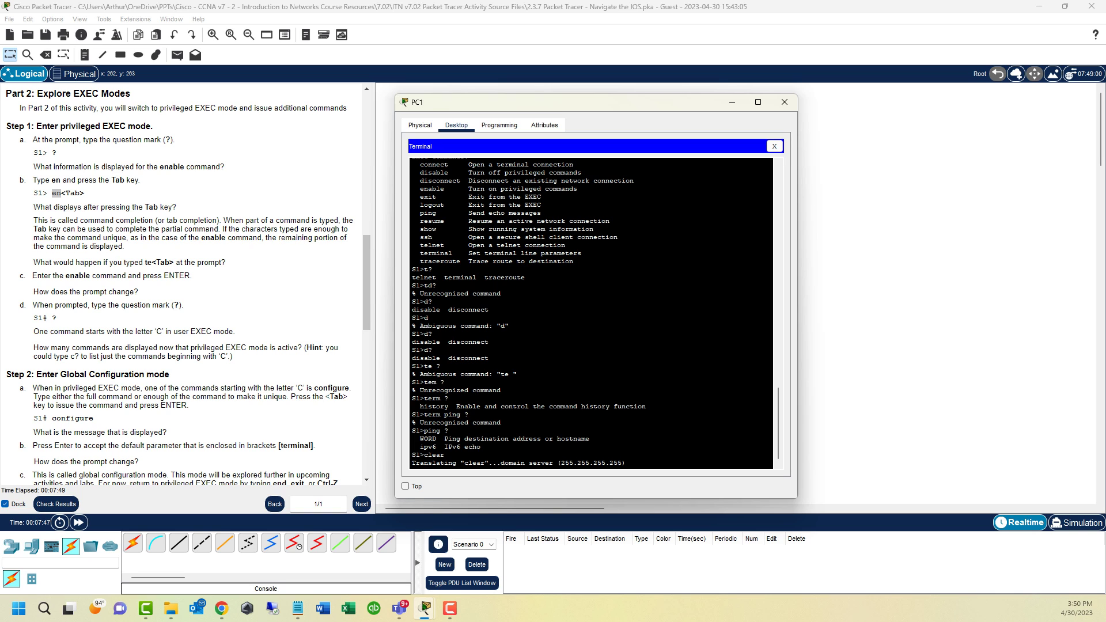
{"action": "key", "text": "Return"}
{"action": "key", "text": "Return"}
{"action": "key", "text": "Return"}
{"action": "key", "text": "Return"}
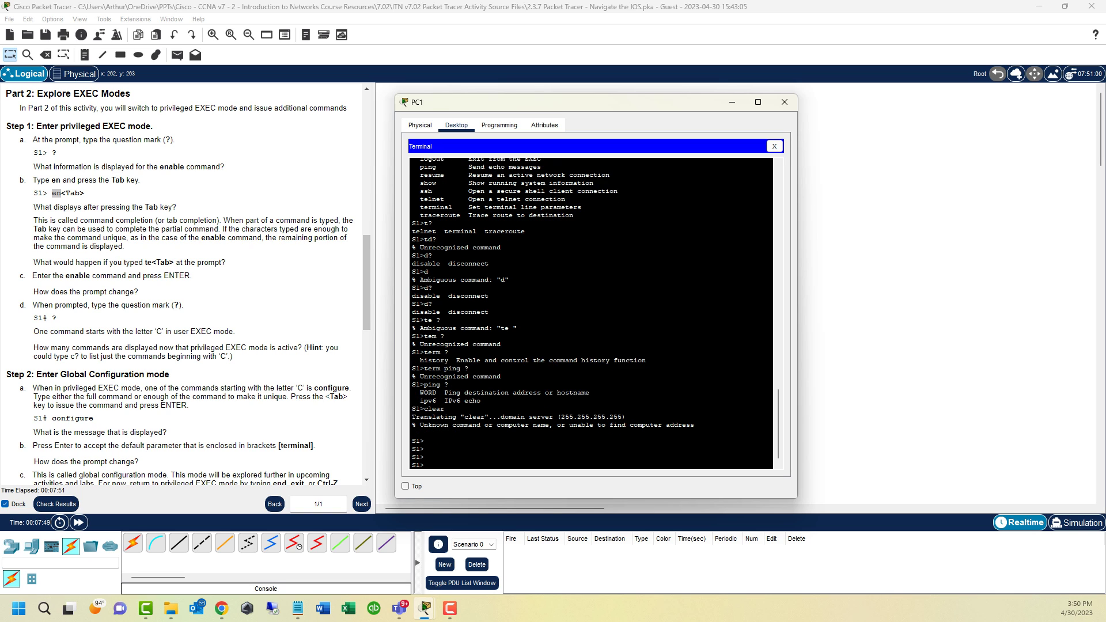
{"action": "type", "text": "?"}
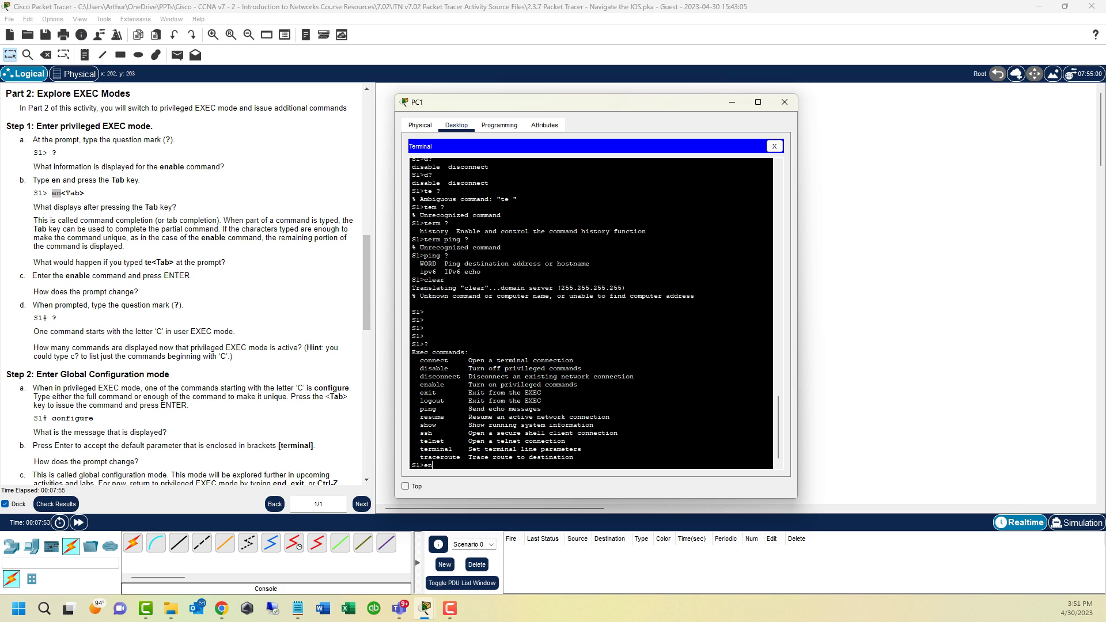
{"action": "type", "text": "?"}
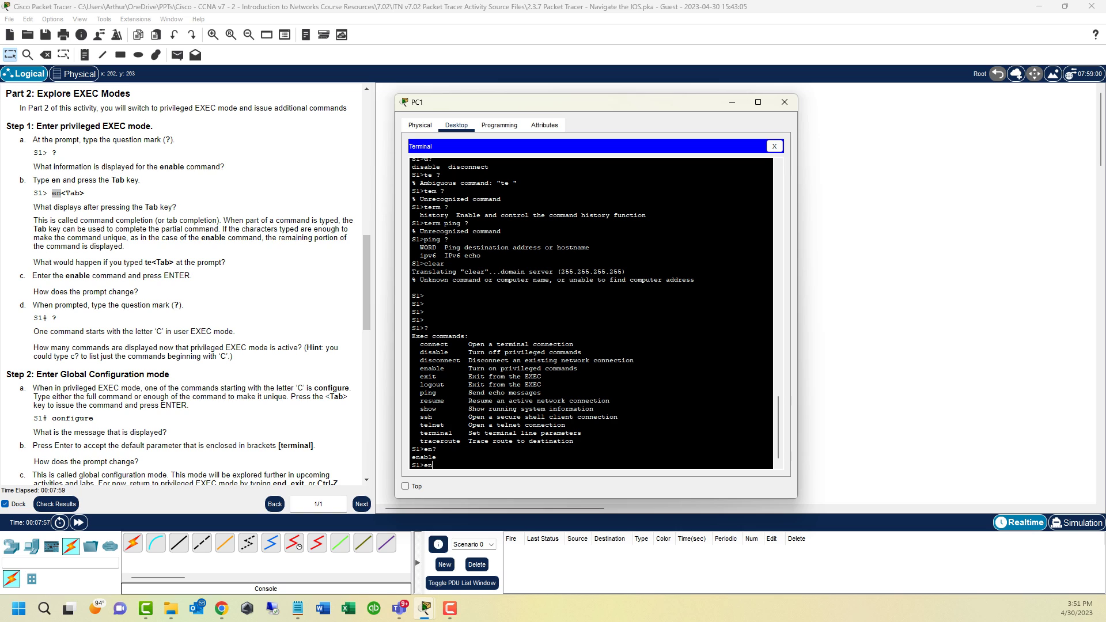
{"action": "key", "text": "Tab"}
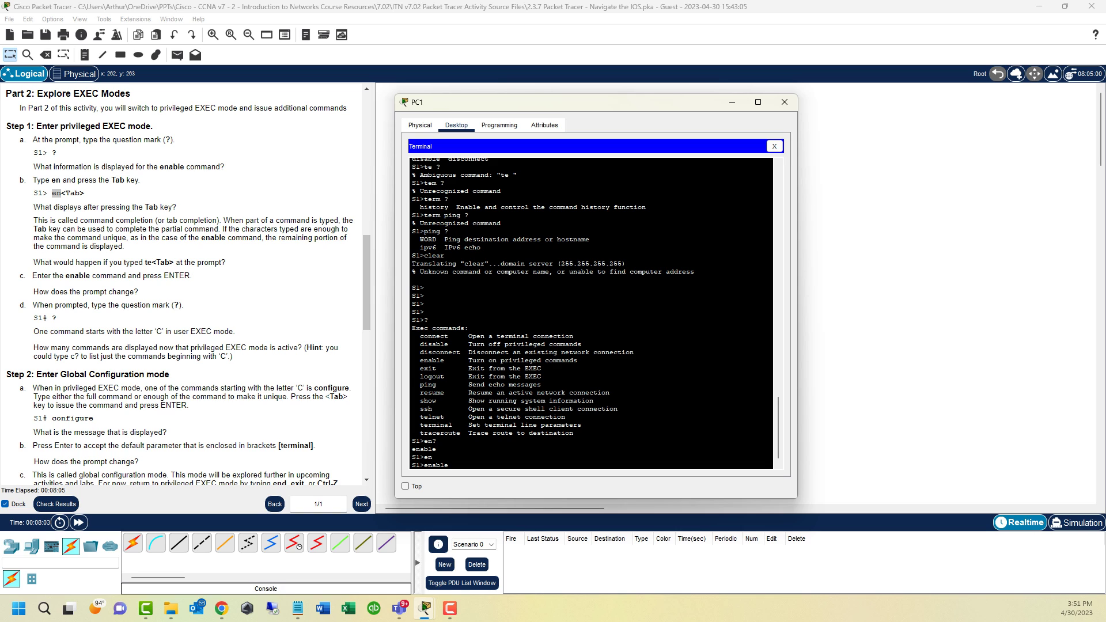
{"action": "type", "text": "?"}
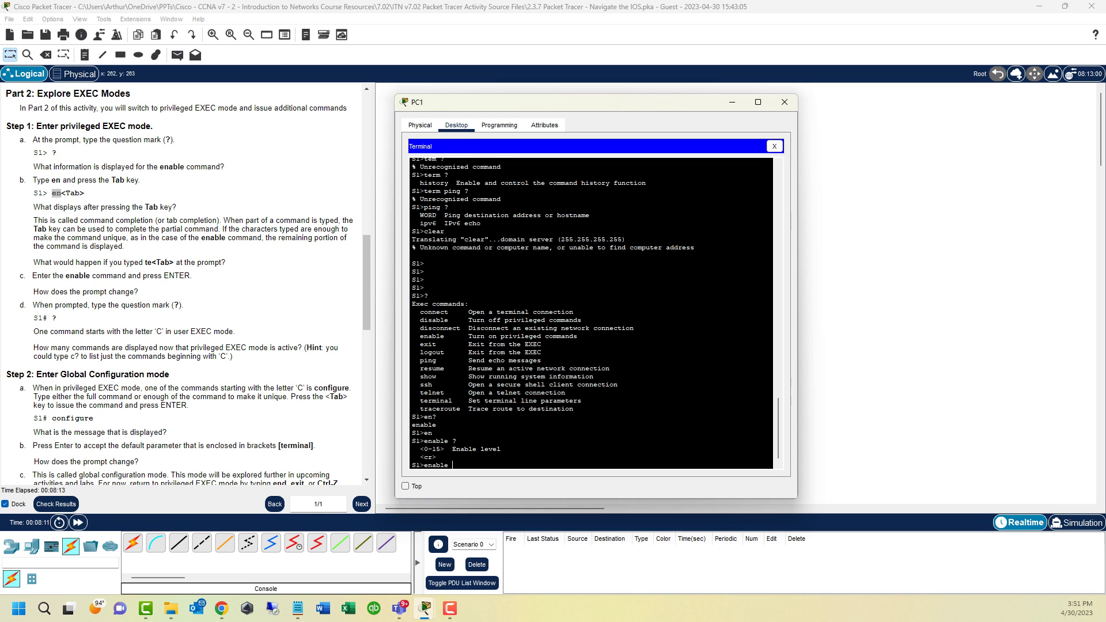
{"action": "key", "text": "BackSpace"}
{"action": "key", "text": "BackSpace"}
{"action": "key", "text": "BackSpace"}
{"action": "key", "text": "BackSpace"}
{"action": "key", "text": "BackSpace"}
{"action": "key", "text": "BackSpace"}
Tab-complete te (ambiguous), p (to ping) and en (to enable)
{"action": "type", "text": "te"}
{"action": "key", "text": "Tab"}
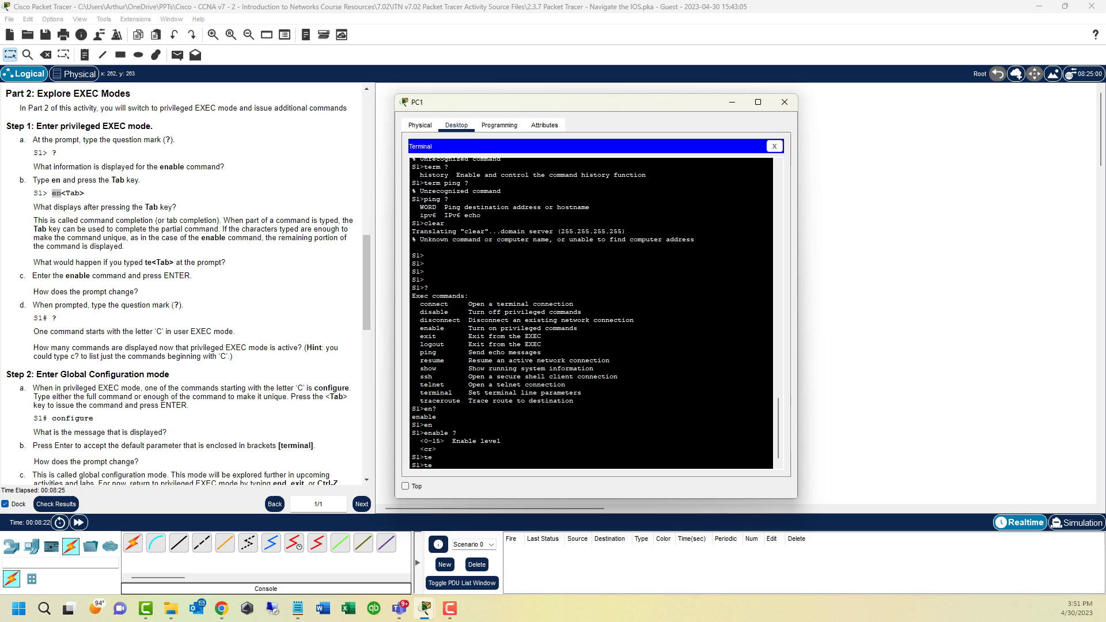
{"action": "key", "text": "BackSpace"}
{"action": "key", "text": "BackSpace"}
{"action": "type", "text": "p"}
{"action": "key", "text": "Tab"}
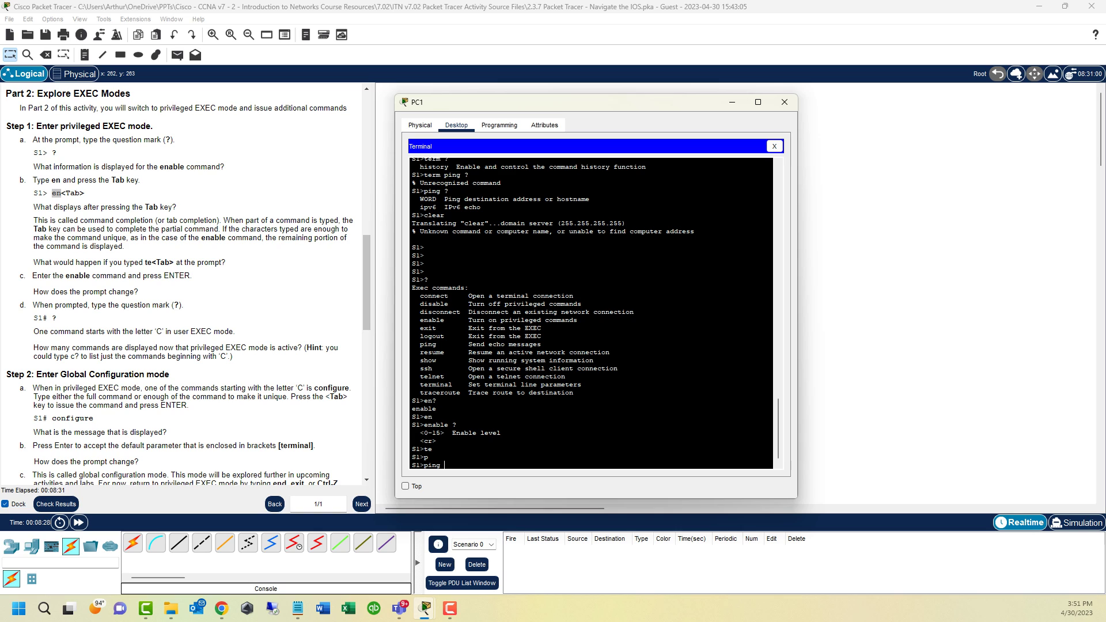
{"action": "key", "text": "BackSpace"}
{"action": "key", "text": "BackSpace"}
{"action": "key", "text": "BackSpace"}
{"action": "key", "text": "BackSpace"}
{"action": "key", "text": "BackSpace"}
{"action": "type", "text": "en"}
{"action": "key", "text": "Tab"}
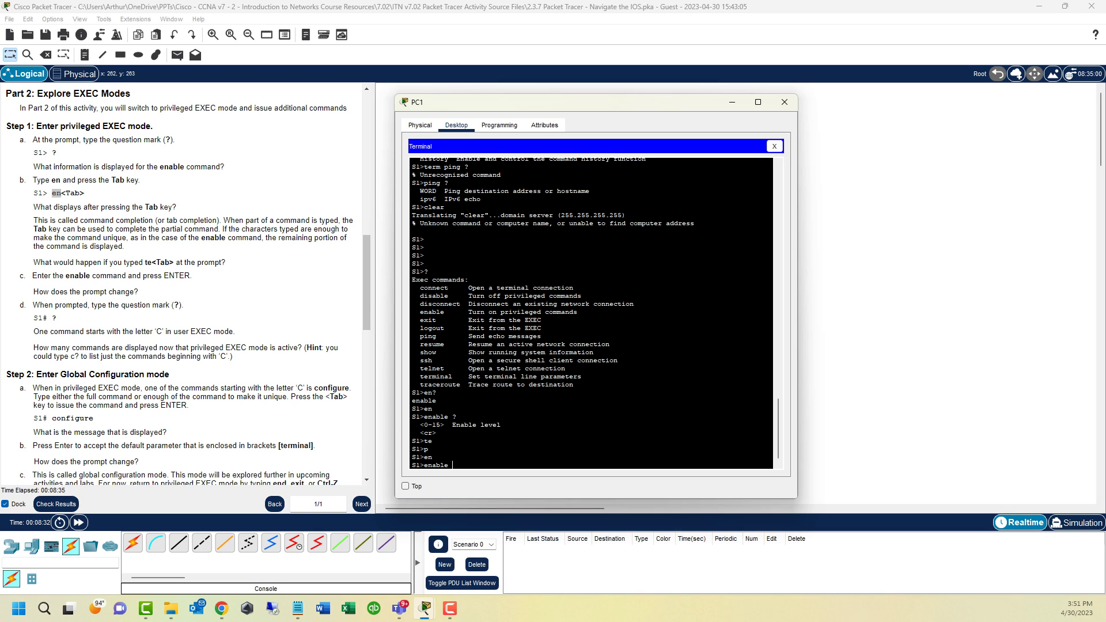
Enter privileged EXEC mode with enable and list all S1# commands with ?
{"action": "key", "text": "Return"}
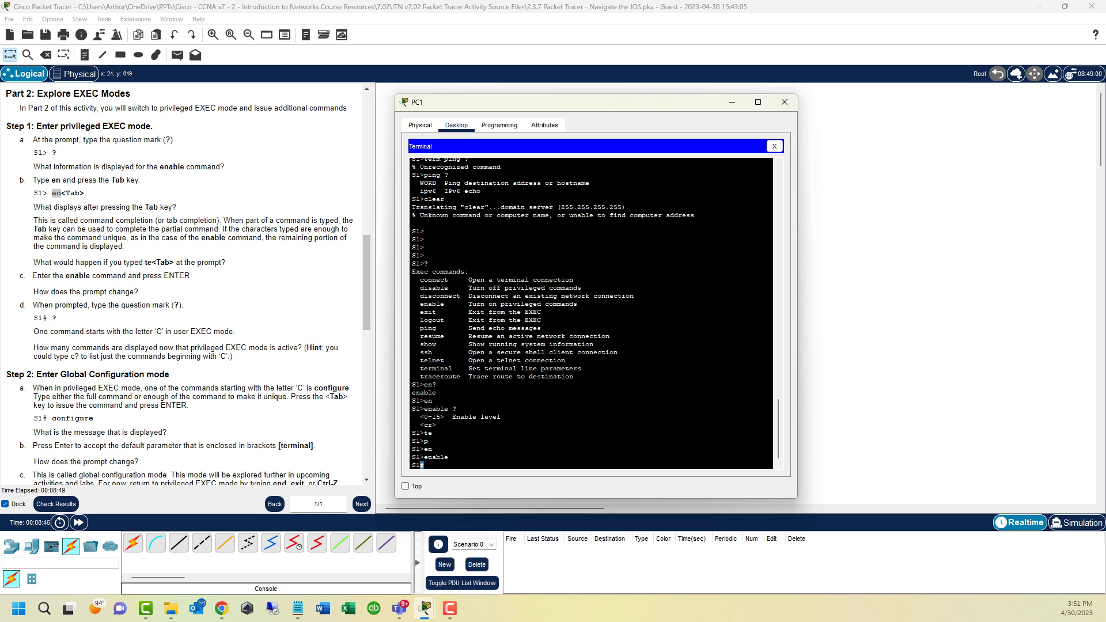
{"action": "type", "text": "?"}
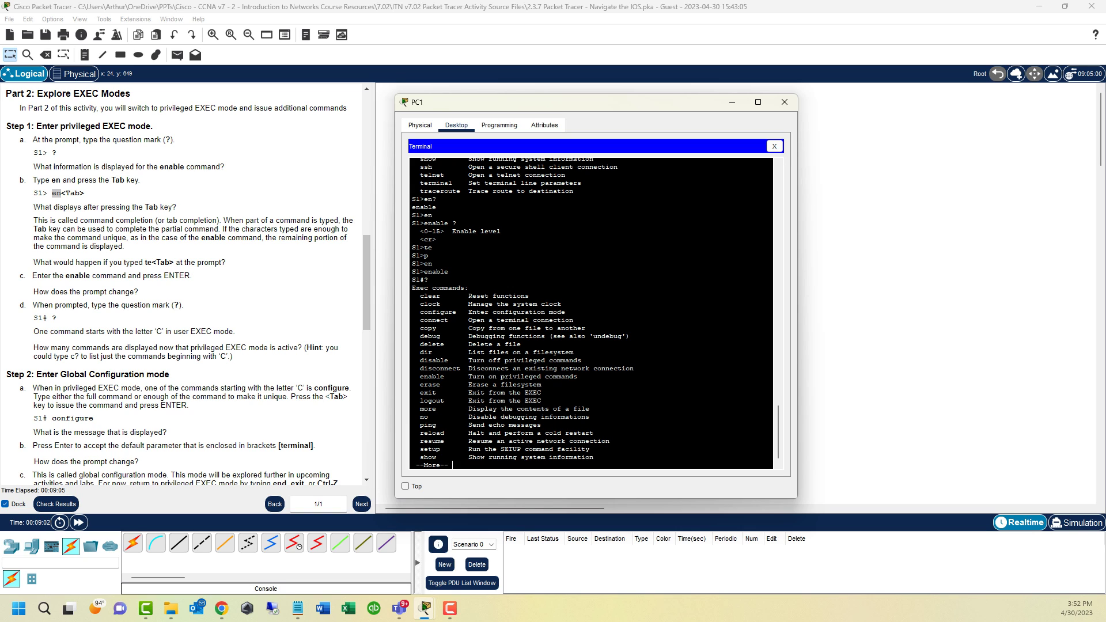
{"action": "key", "text": "space"}
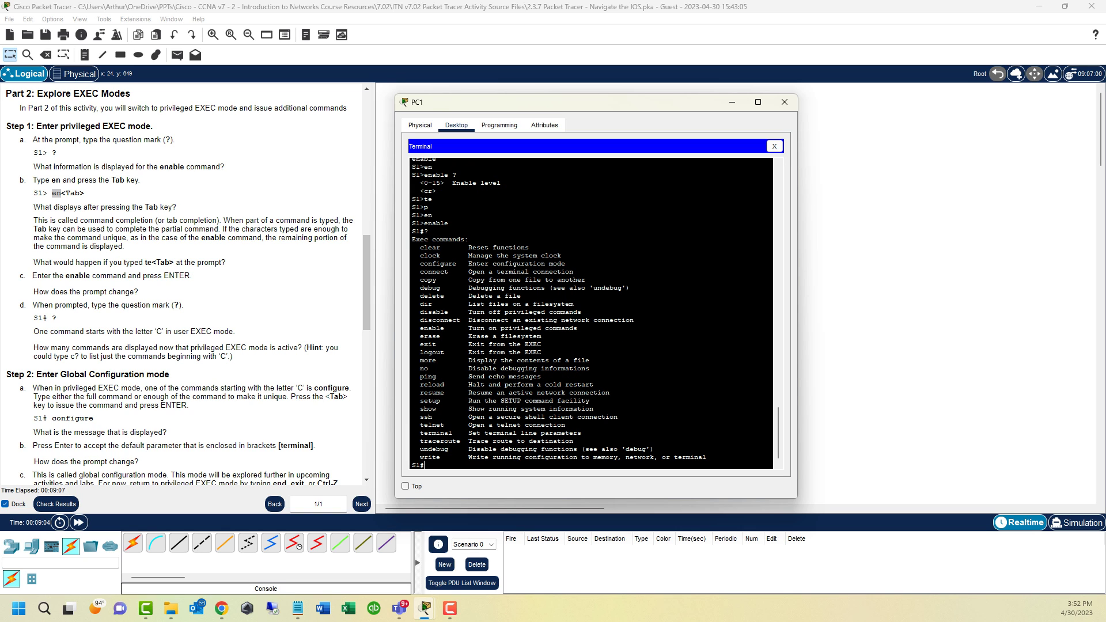
{"action": "double_click", "coordinate": [430, 247]}
List commands matching c and cl (configure, connect, copy, clear, clock), then clear the prompt
{"action": "type", "text": "c"}
{"action": "key", "text": "Tab"}
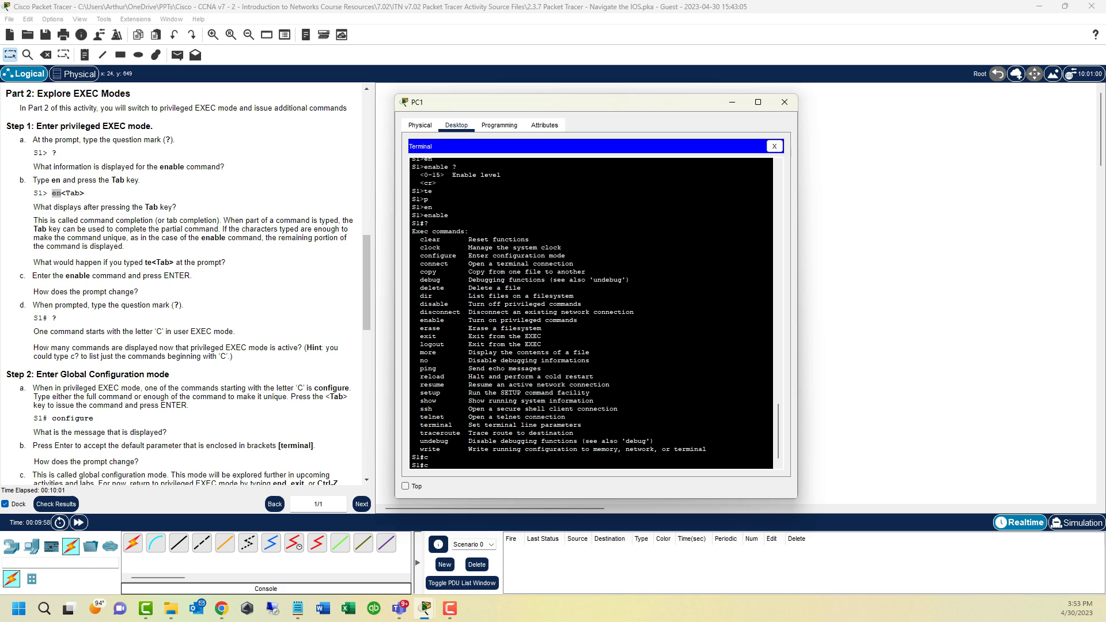
{"action": "type", "text": "?"}
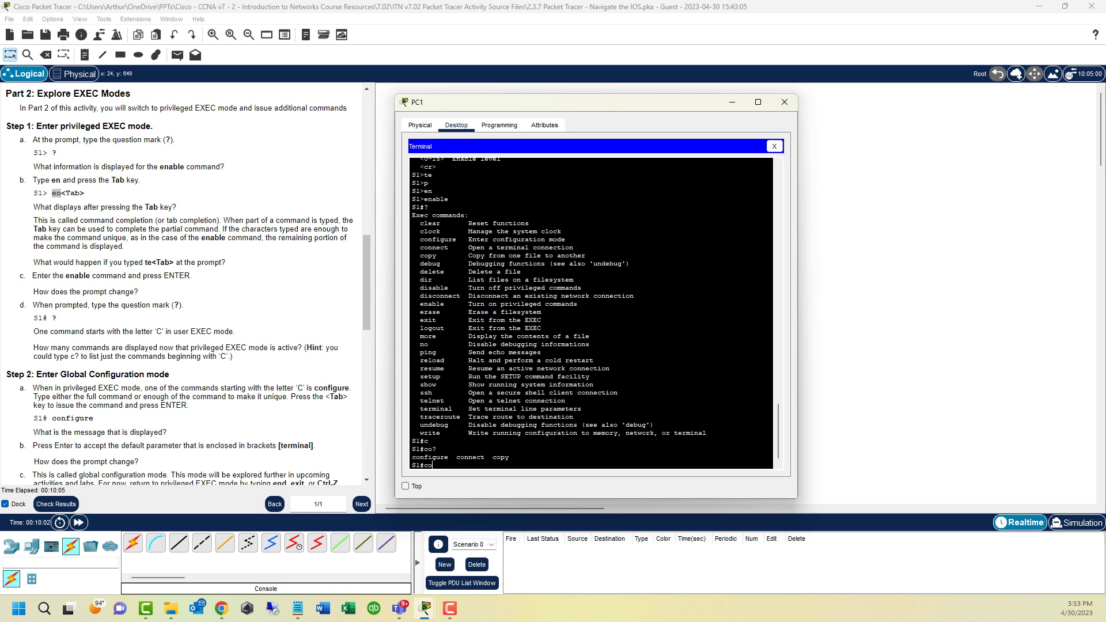
{"action": "key", "text": "BackSpace"}
{"action": "type", "text": "l?"}
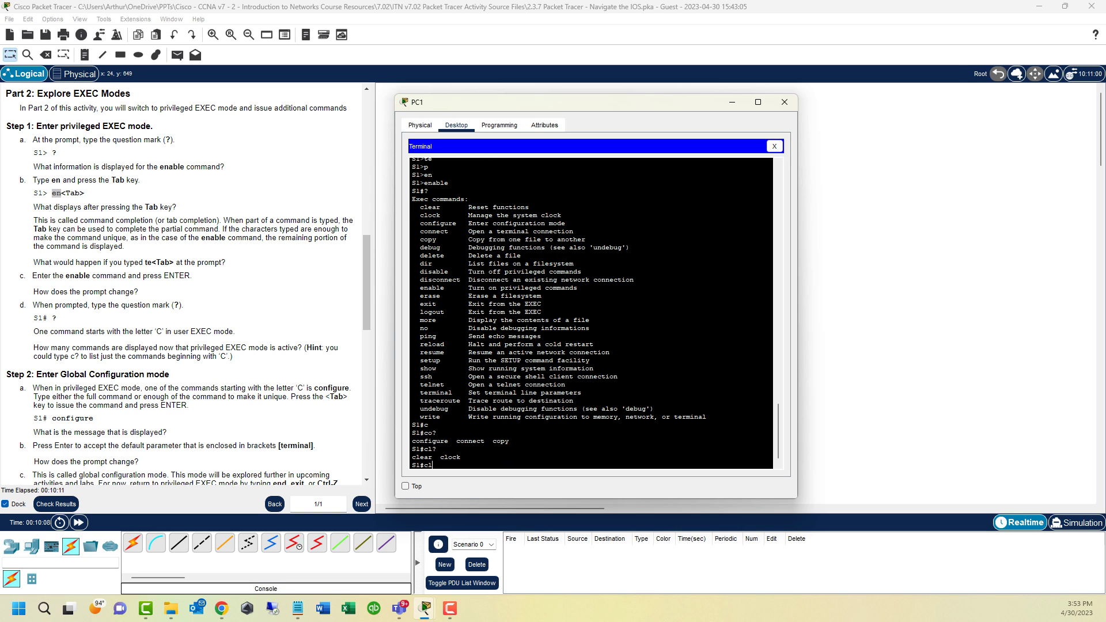
{"action": "key", "text": "BackSpace"}
{"action": "key", "text": "BackSpace"}
Review the clock and configure entries in S1's privileged command list
{"action": "left_click_drag", "start_coordinate": [367, 282], "coordinate": [366, 348]}
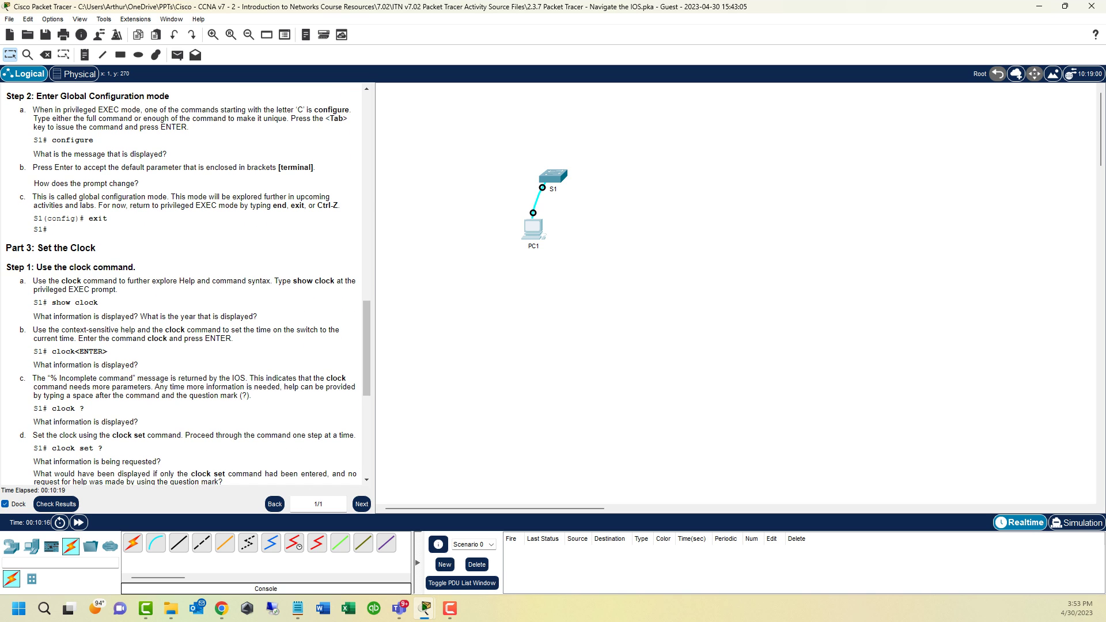
{"action": "left_click", "coordinate": [533, 229]}
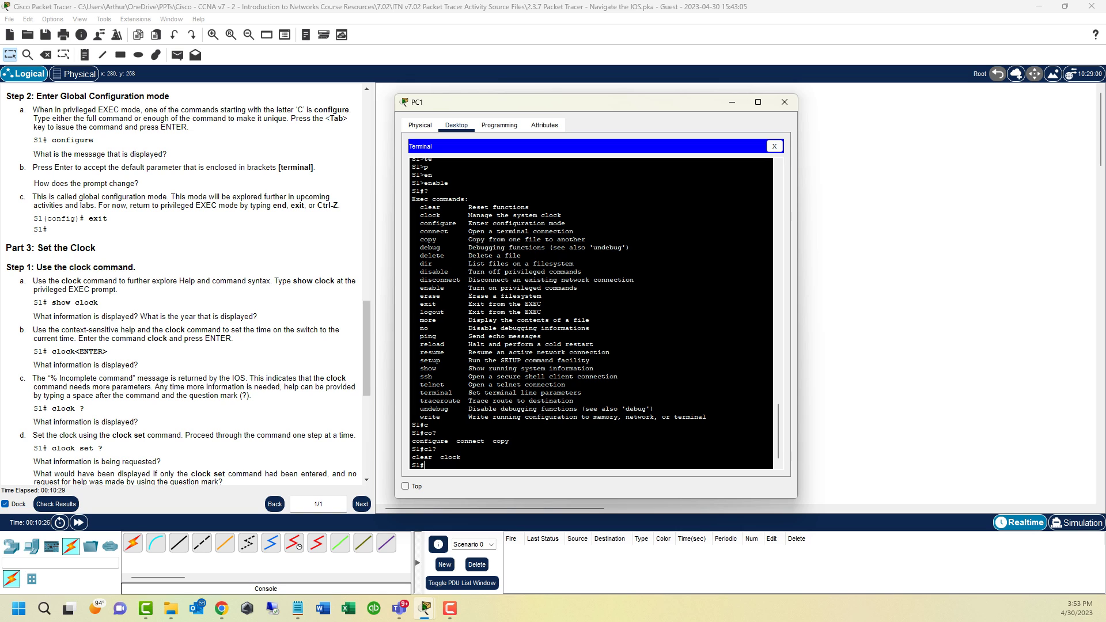
{"action": "left_click_drag", "start_coordinate": [412, 198], "coordinate": [551, 215]}
{"action": "left_click", "coordinate": [420, 231]}
{"action": "left_click_drag", "start_coordinate": [436, 223], "coordinate": [538, 223]}
{"action": "left_click", "coordinate": [537, 224]}
{"action": "left_click_drag", "start_coordinate": [424, 223], "coordinate": [567, 223]}
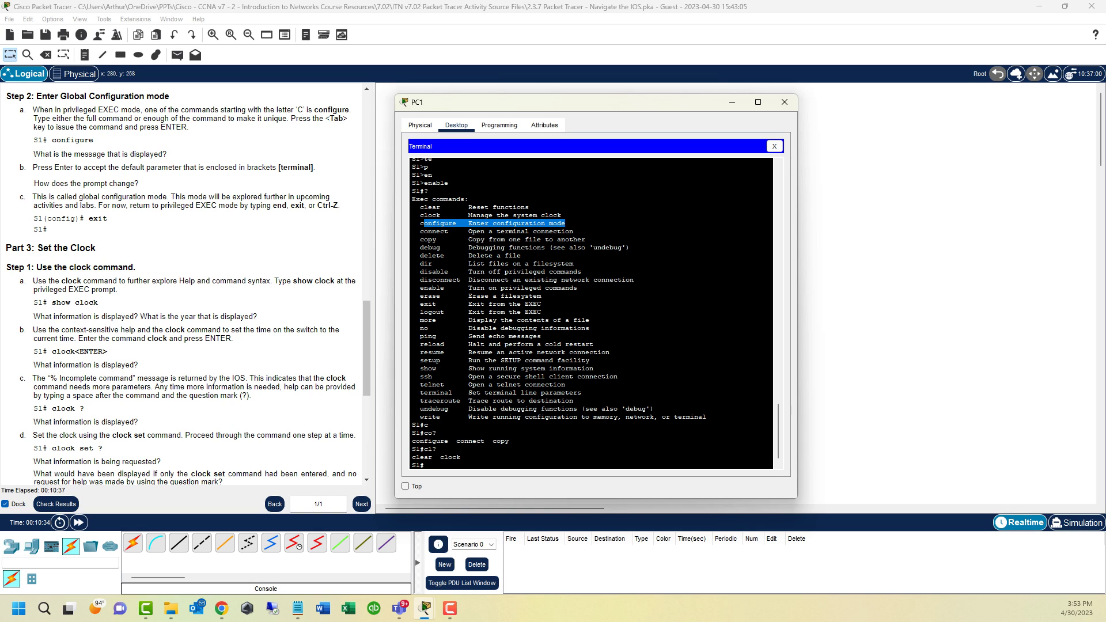
{"action": "left_click", "coordinate": [567, 223]}
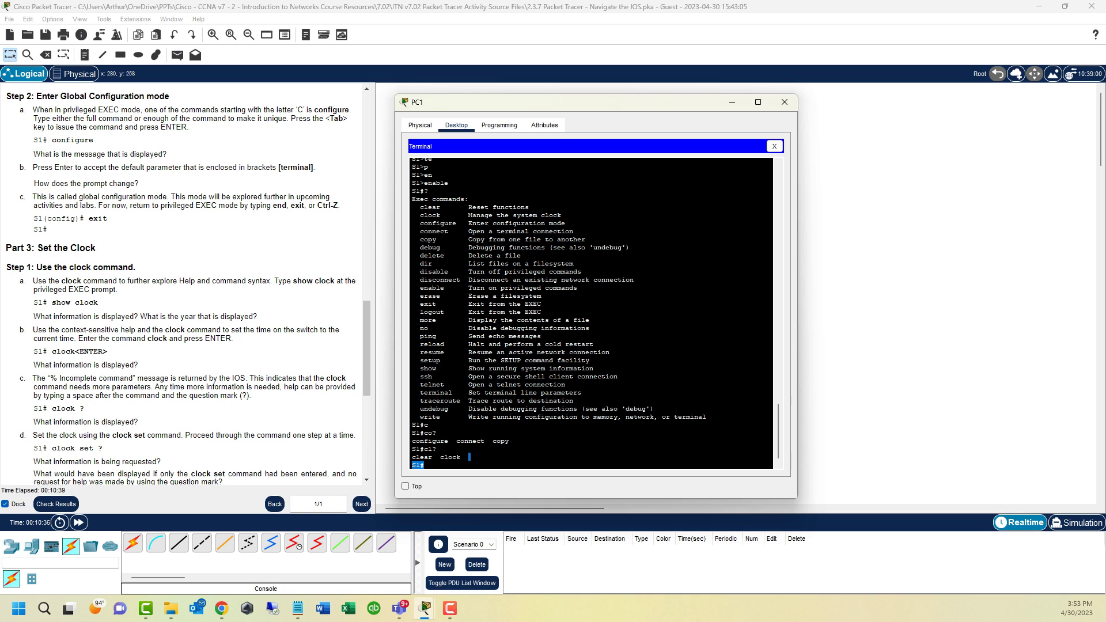
Complete conf to configure and accept terminal to reach the S1(config)# prompt
{"action": "type", "text": "con"}
{"action": "key", "text": "Tab"}
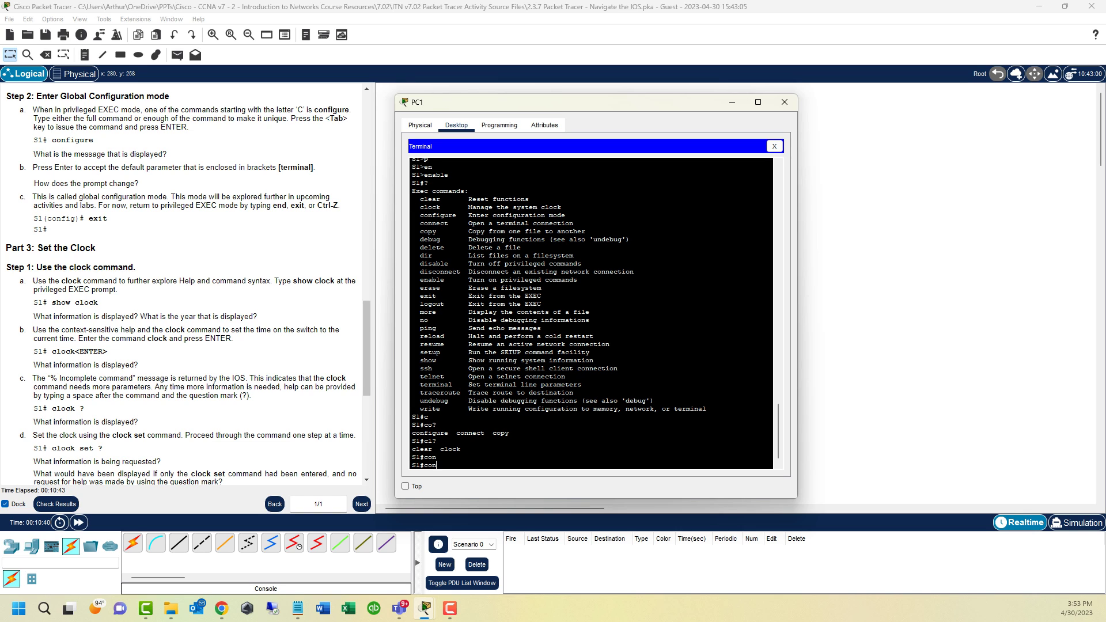
{"action": "type", "text": "f"}
{"action": "key", "text": "Tab"}
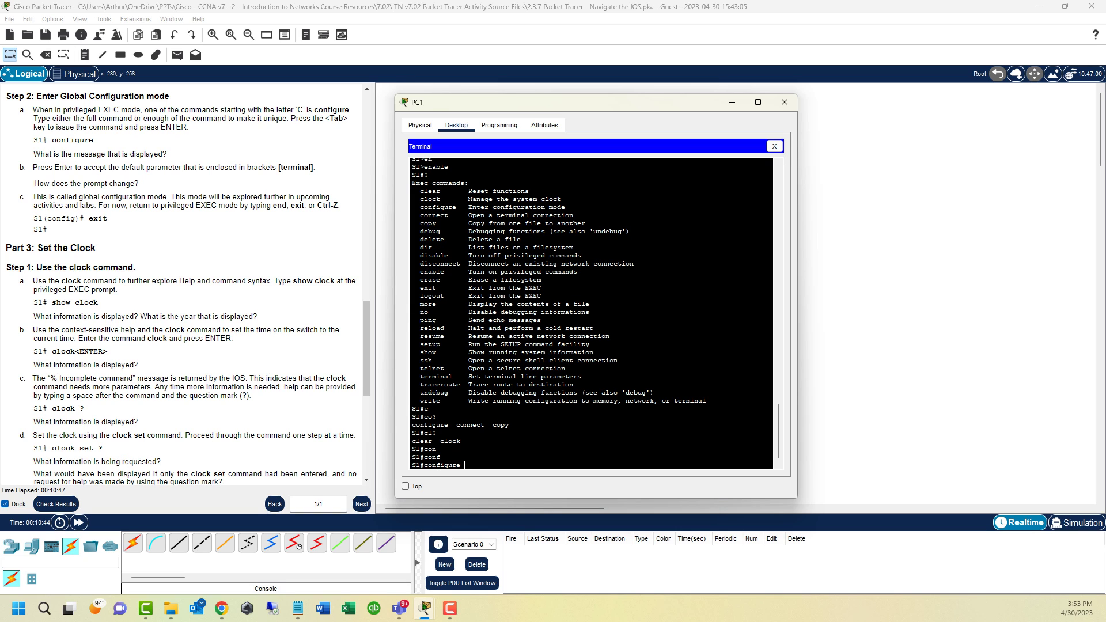
{"action": "type", "text": "?"}
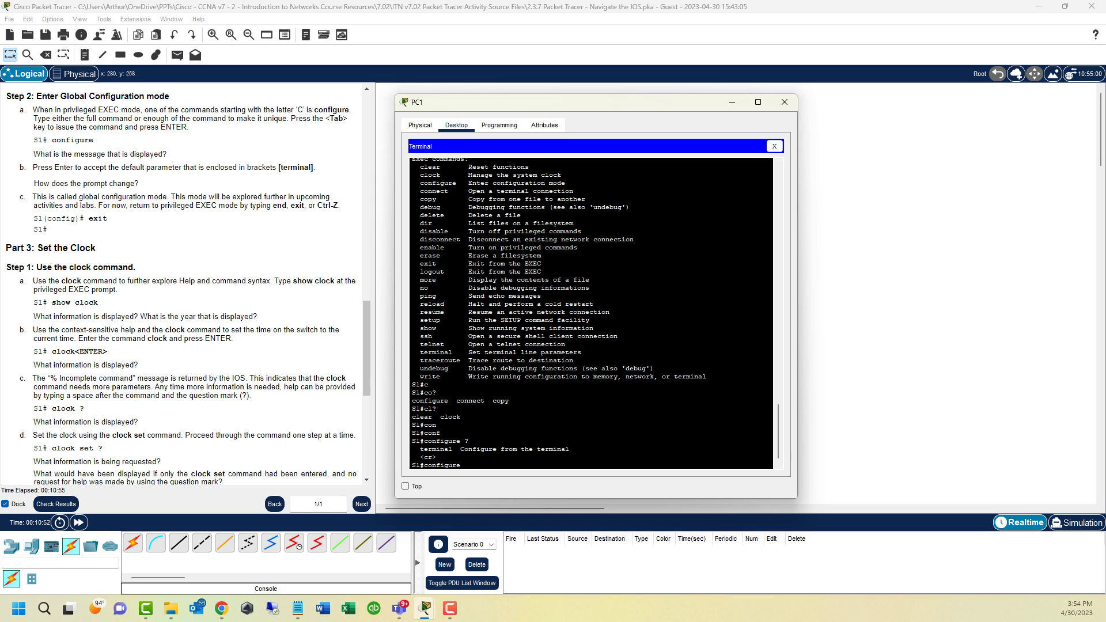
{"action": "key", "text": "Return"}
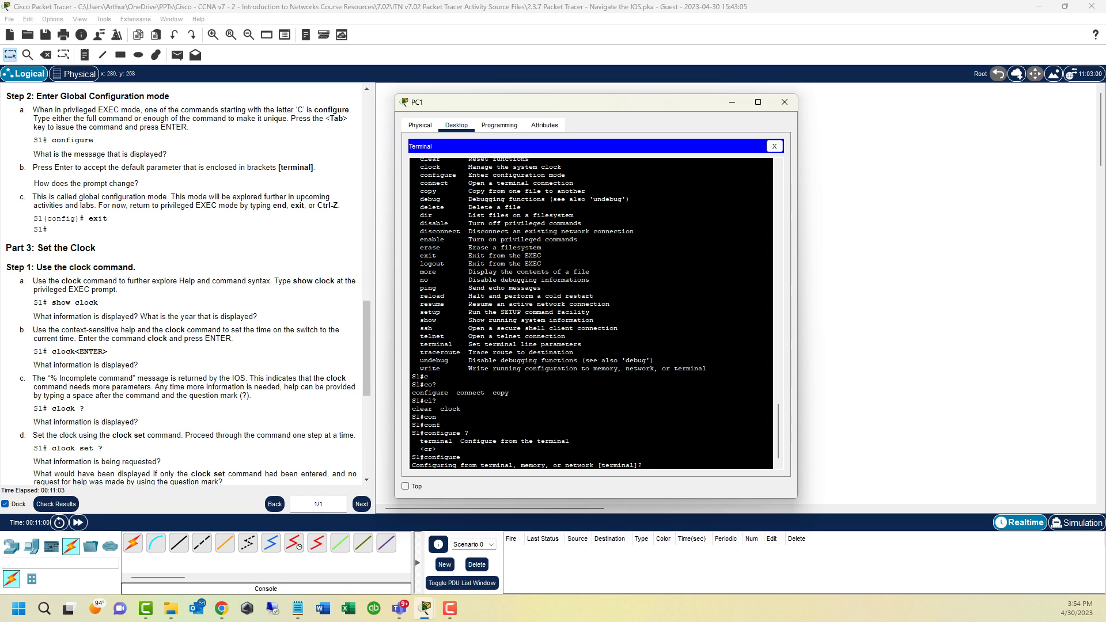
{"action": "type", "text": "t"}
{"action": "key", "text": "Return"}
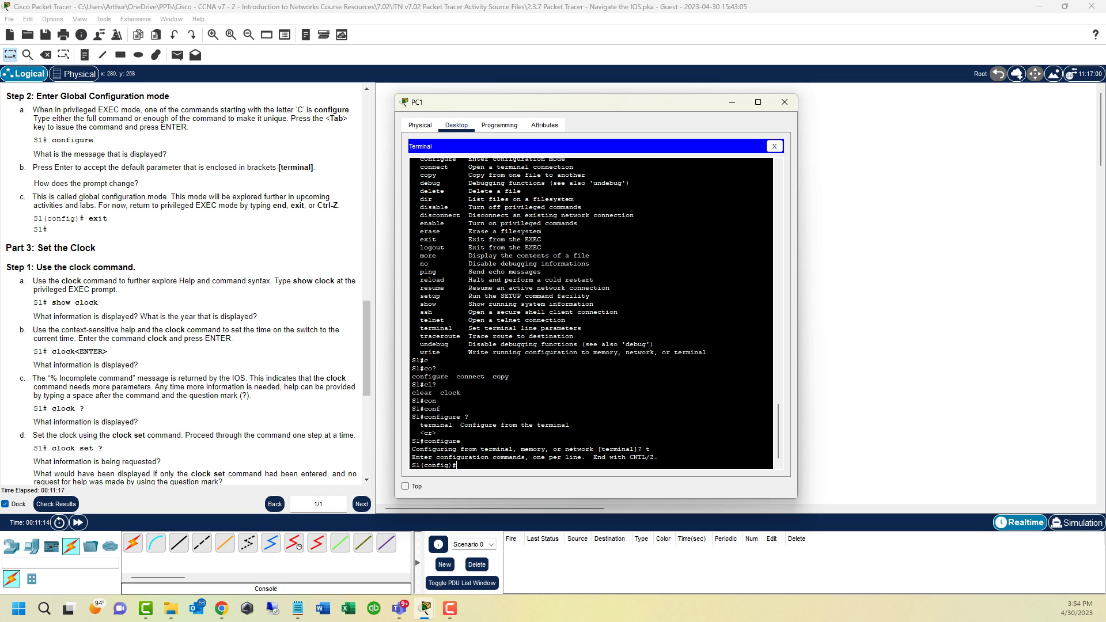
List S1's global configuration commands with ?, then exit back to the S1# prompt
{"action": "type", "text": "?"}
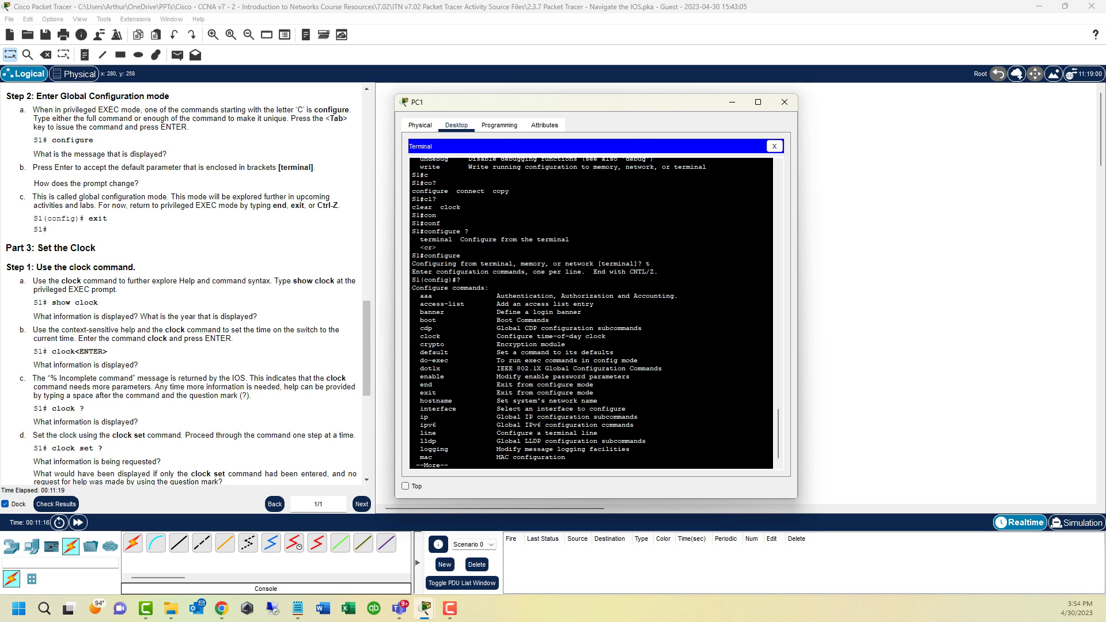
{"action": "key", "text": "space"}
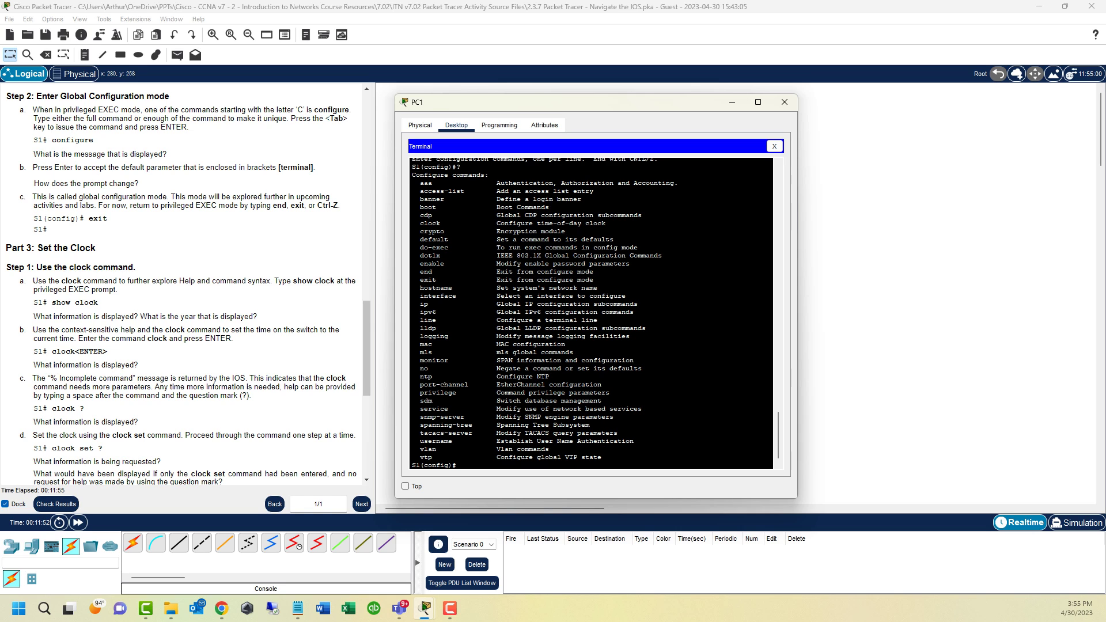
{"action": "key", "text": "Return"}
{"action": "key", "text": "Return"}
{"action": "key", "text": "Return"}
{"action": "key", "text": "Return"}
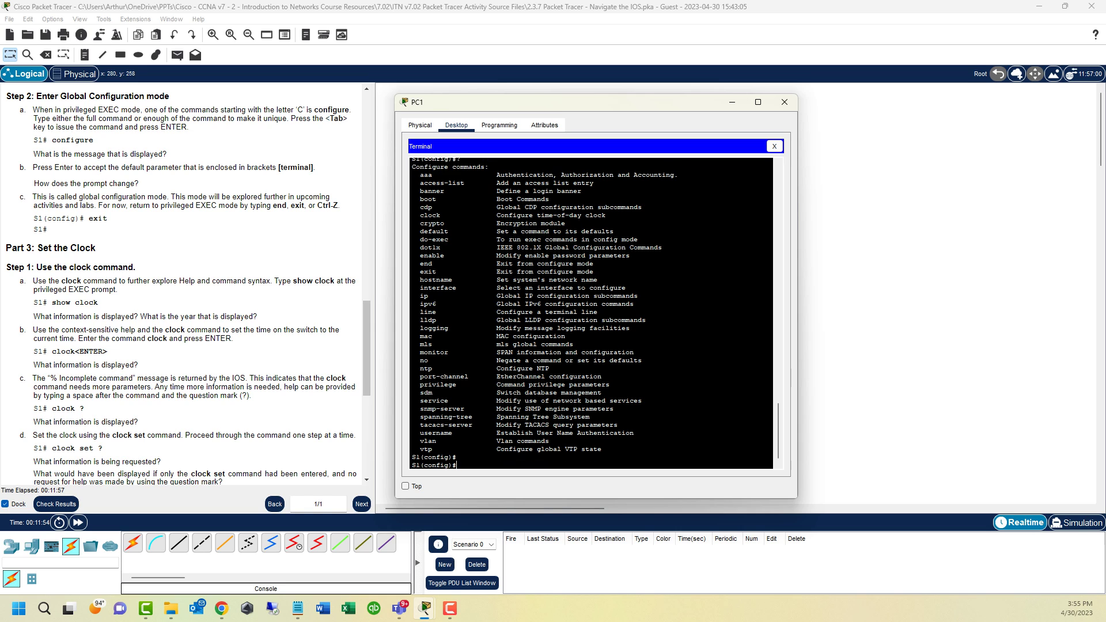
{"action": "type", "text": "ex"}
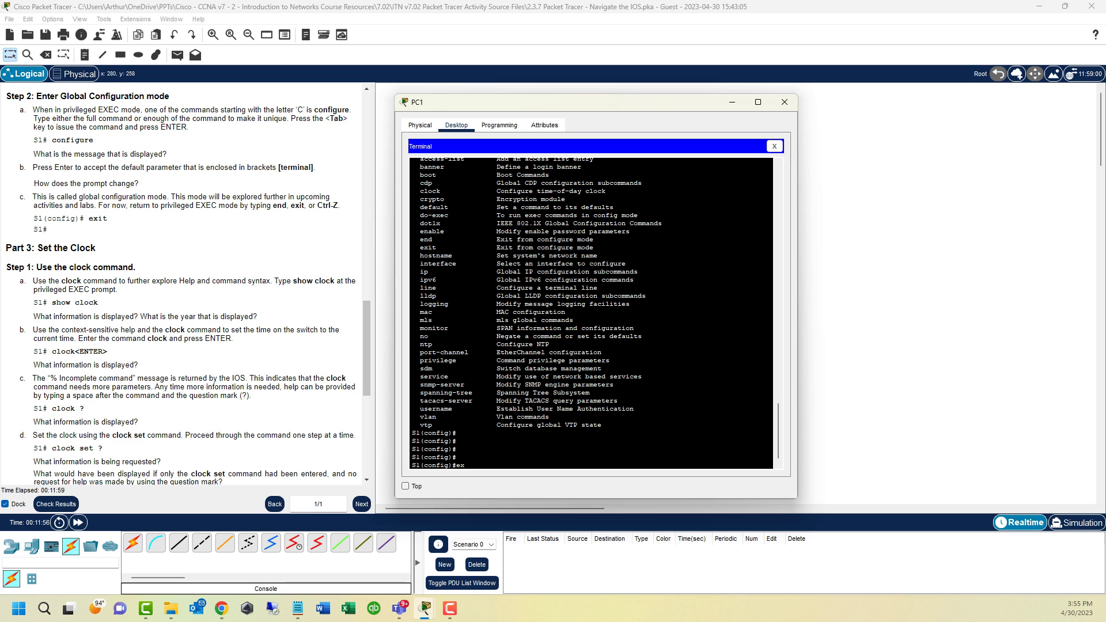
{"action": "type", "text": "it"}
{"action": "key", "text": "Return"}
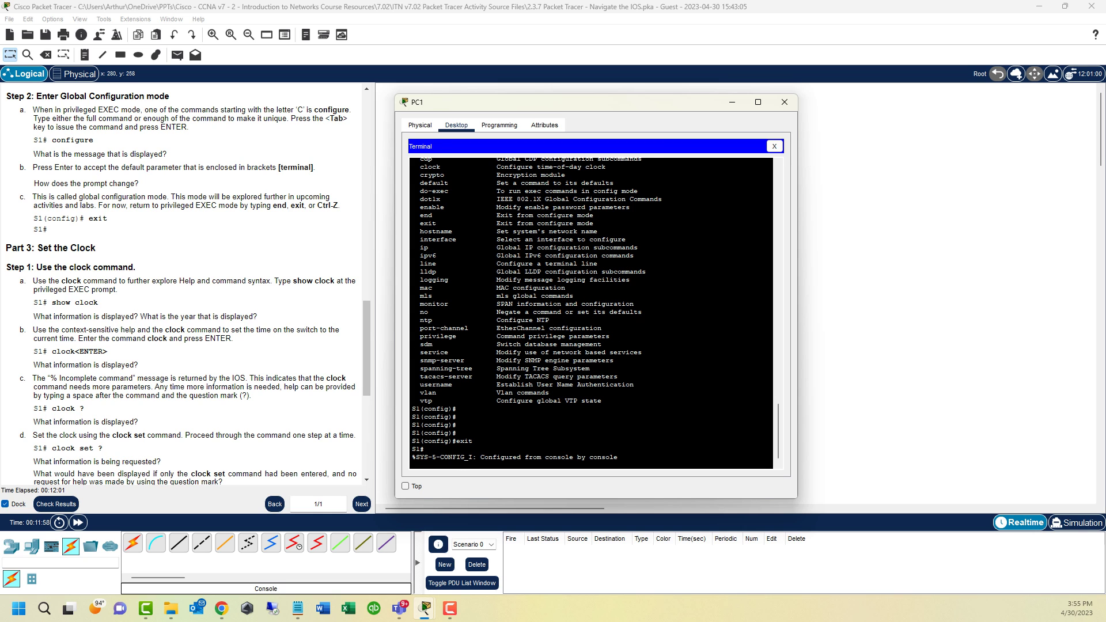
{"action": "key", "text": "Return"}
{"action": "key", "text": "Return"}
{"action": "key", "text": "Return"}
{"action": "key", "text": "Return"}
{"action": "key", "text": "Return"}
{"action": "key", "text": "Return"}
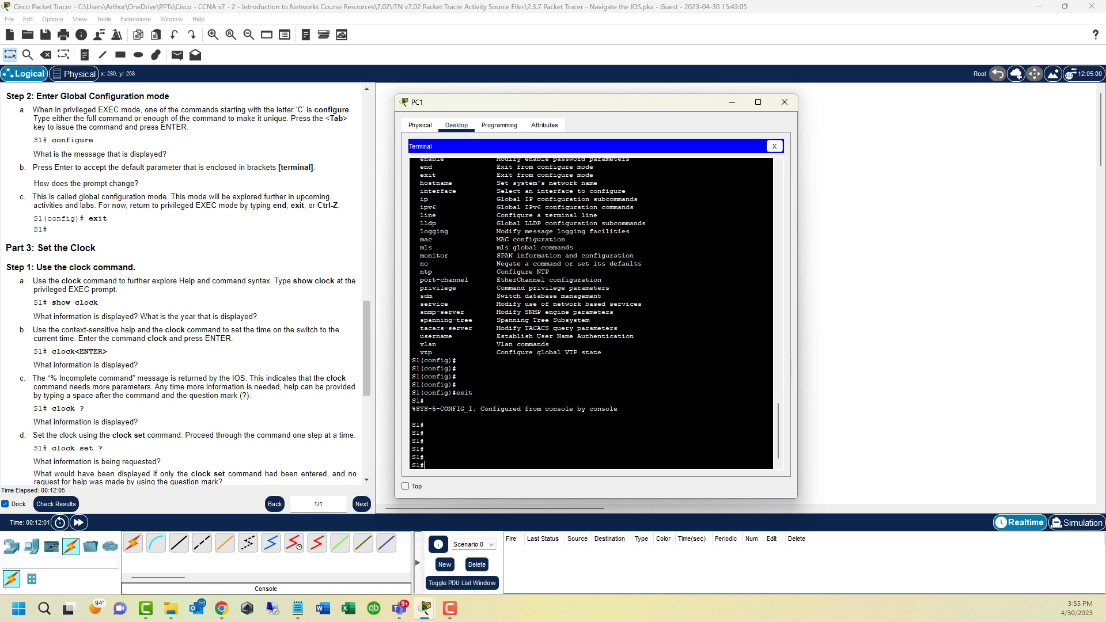
Check S1's current time with show clock, then try clock with no arguments
{"action": "left_click_drag", "start_coordinate": [366, 346], "coordinate": [366, 381]}
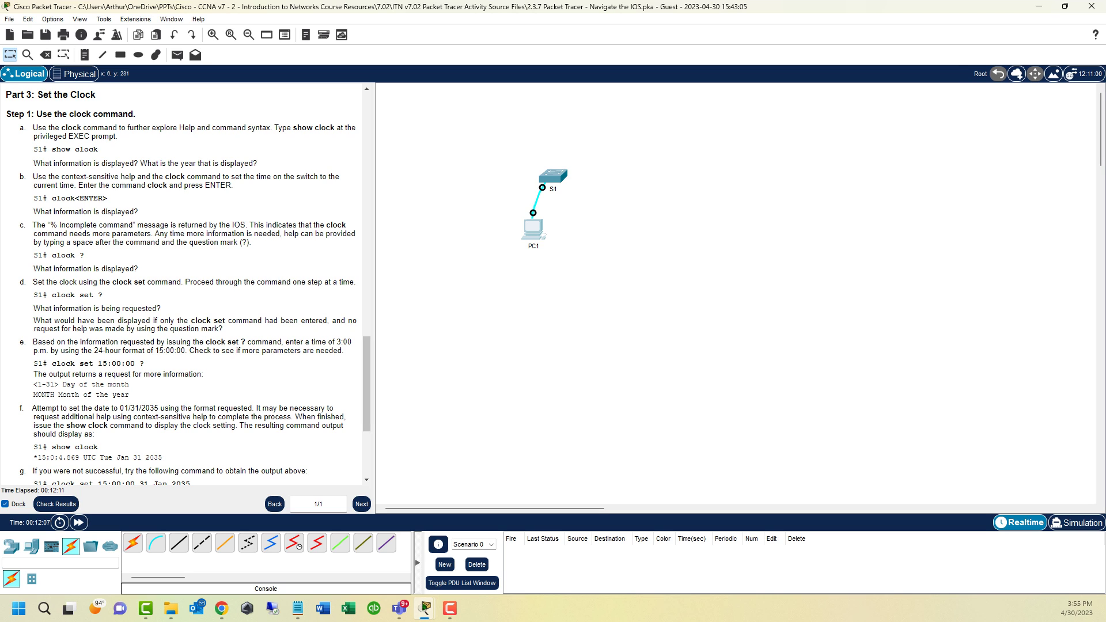
{"action": "left_click", "coordinate": [533, 229]}
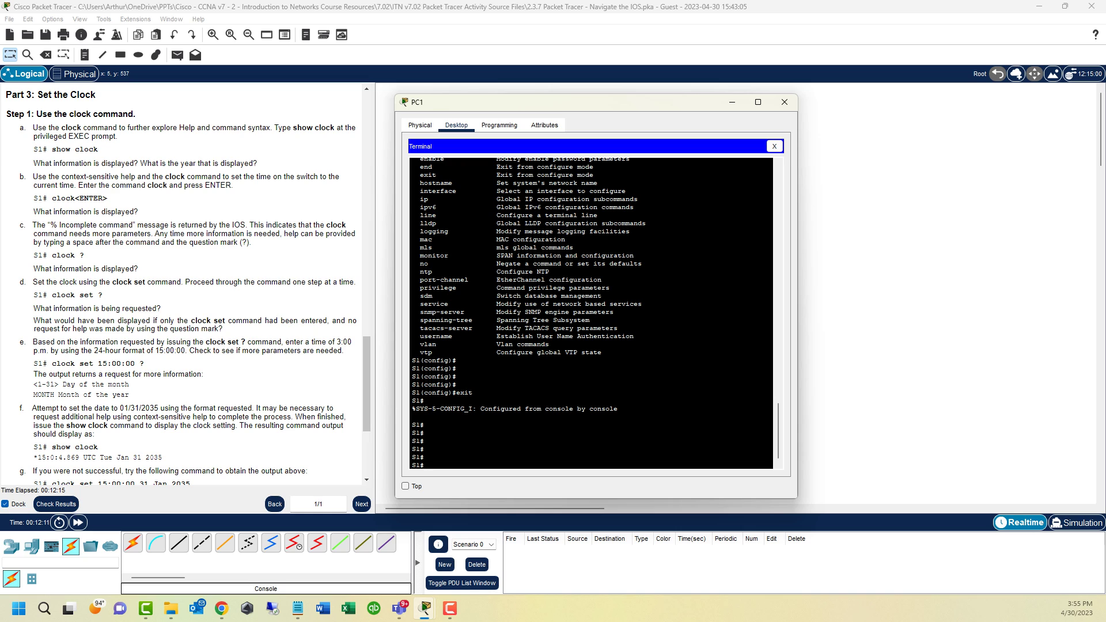
{"action": "type", "text": "show clock"}
{"action": "key", "text": "Return"}
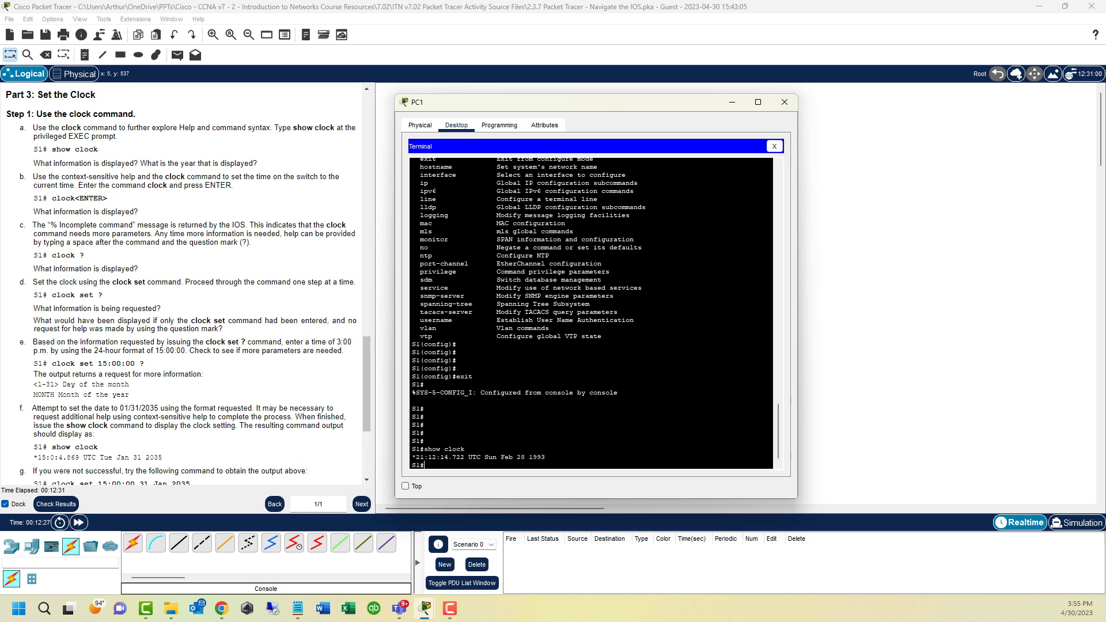
{"action": "type", "text": "lock"}
{"action": "key", "text": "Return"}
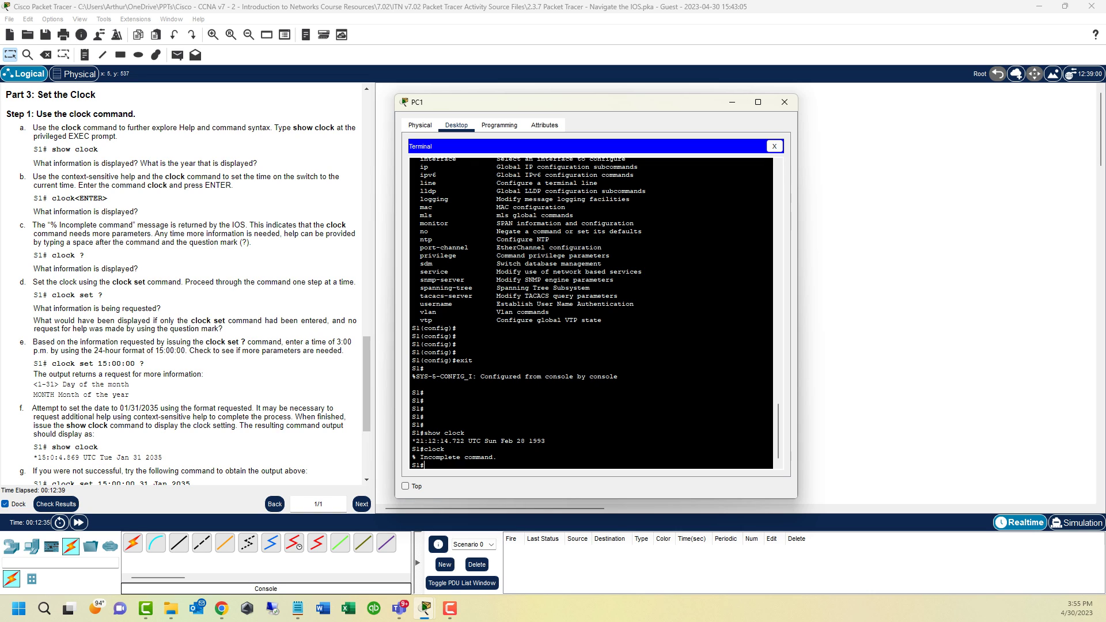
Use context help on clock set, then try clock set 03:57:00 01/31/2035
{"action": "type", "text": "clo"}
{"action": "key", "text": "Tab"}
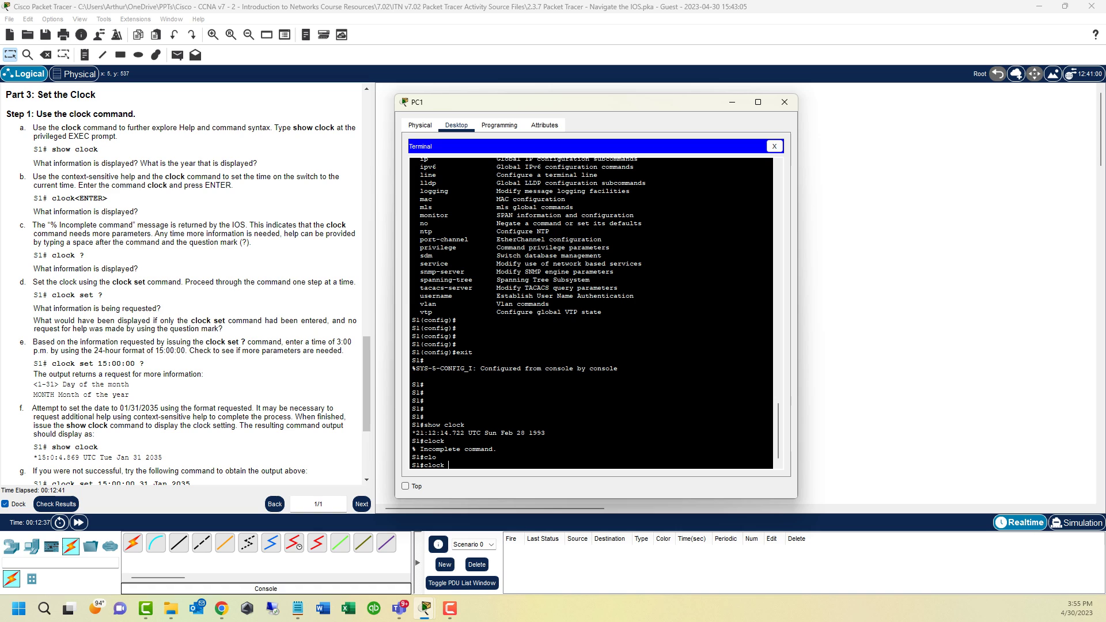
{"action": "type", "text": "?"}
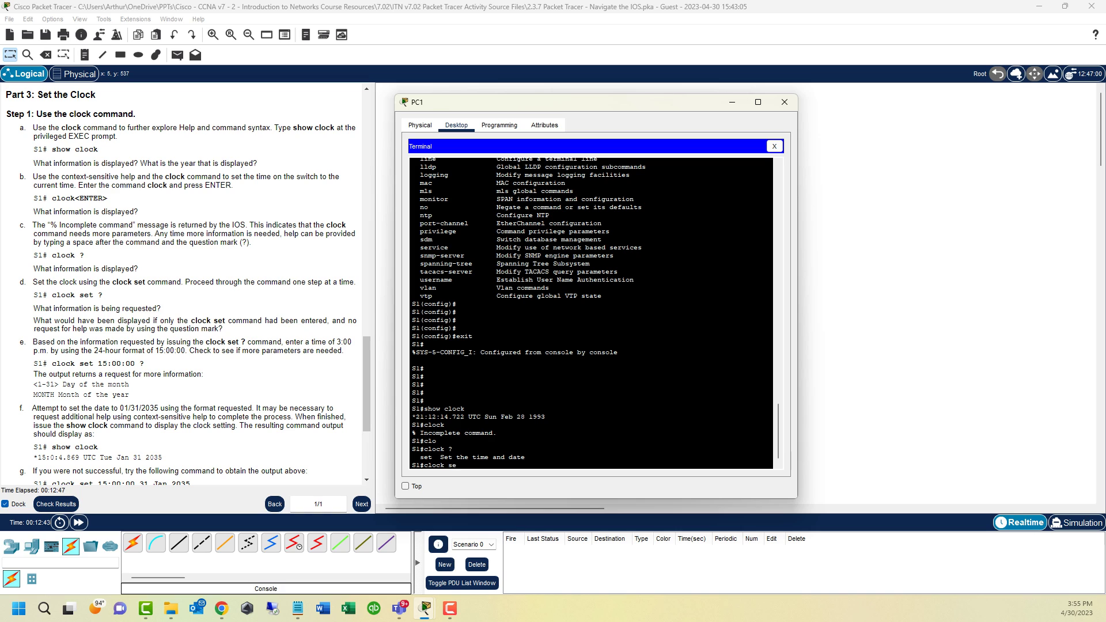
{"action": "type", "text": "set ?"}
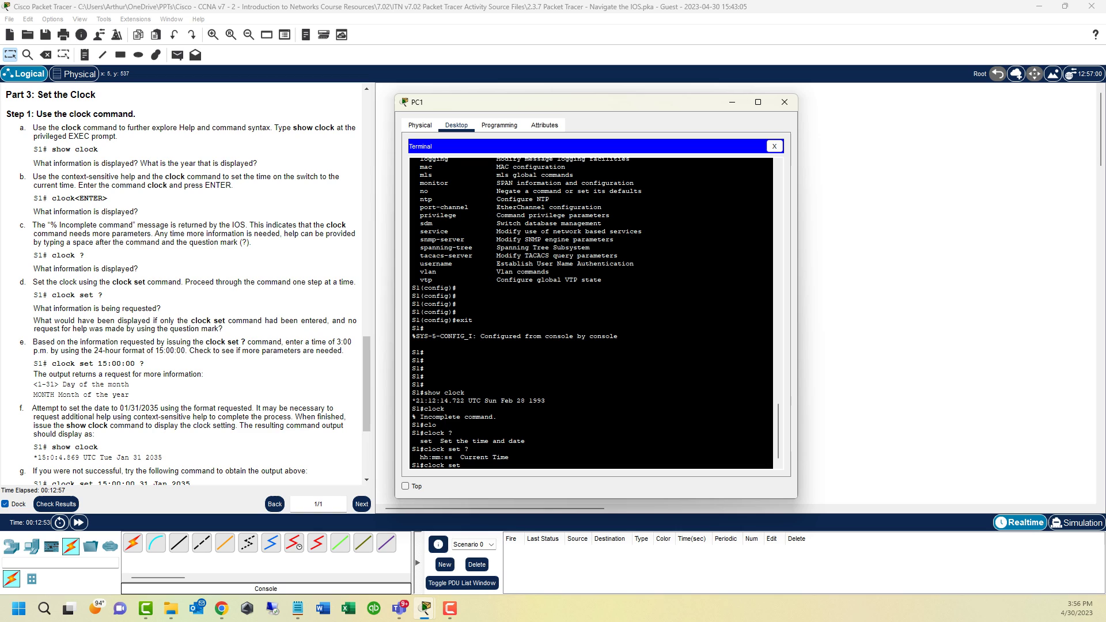
{"action": "type", "text": "3"}
{"action": "type", "text": ":57:00 ?"}
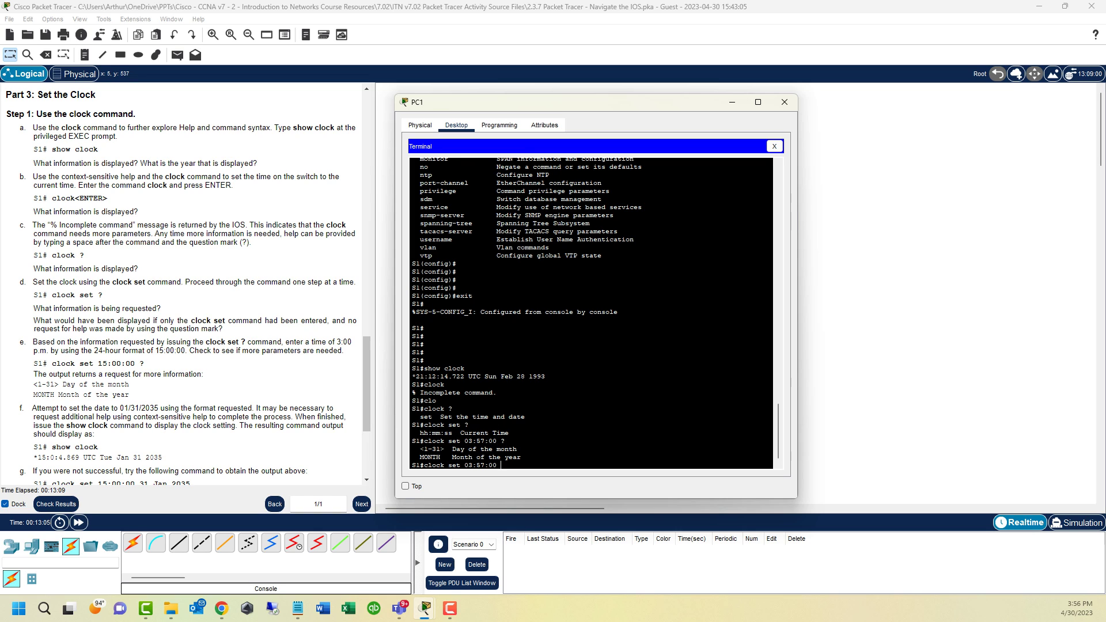
{"action": "type", "text": "ap"}
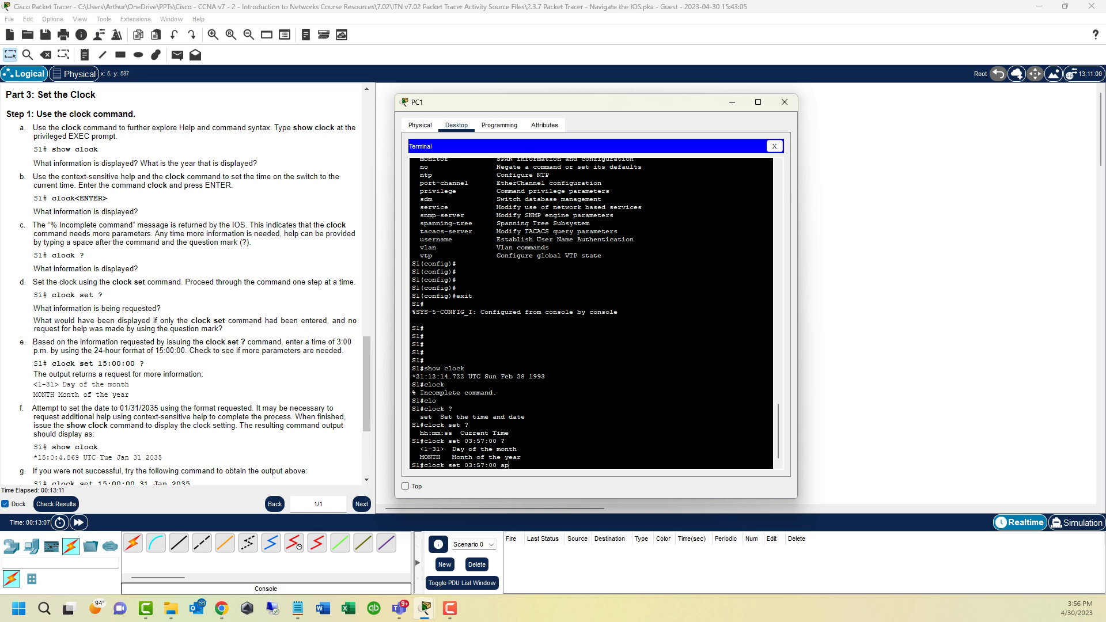
{"action": "key", "text": "Tab"}
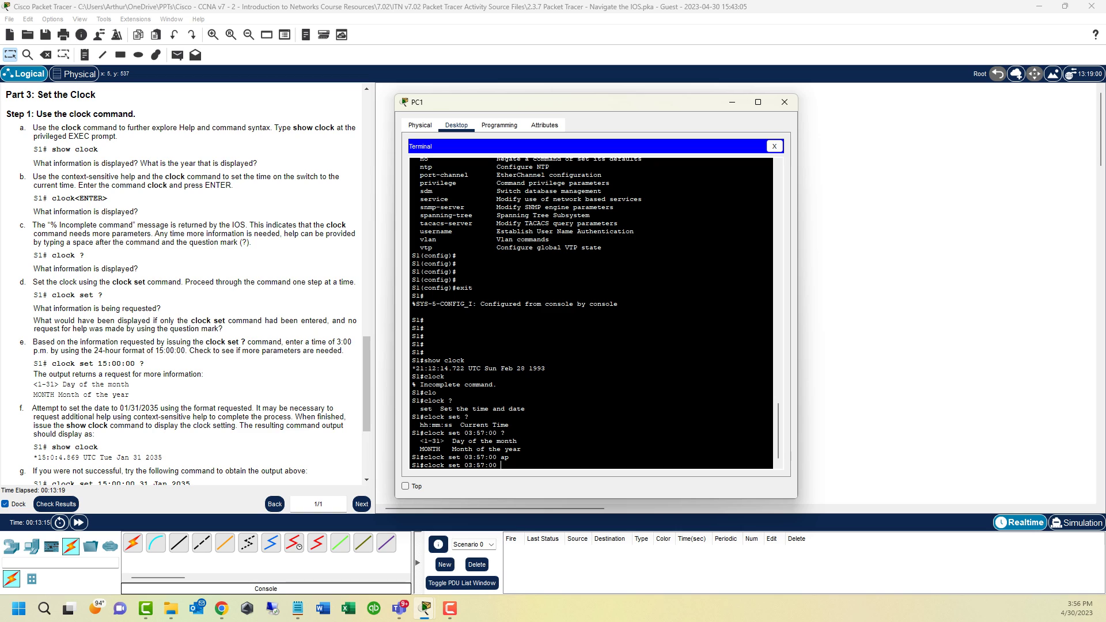
{"action": "type", "text": "1/31/2035"}
{"action": "key", "text": "Return"}
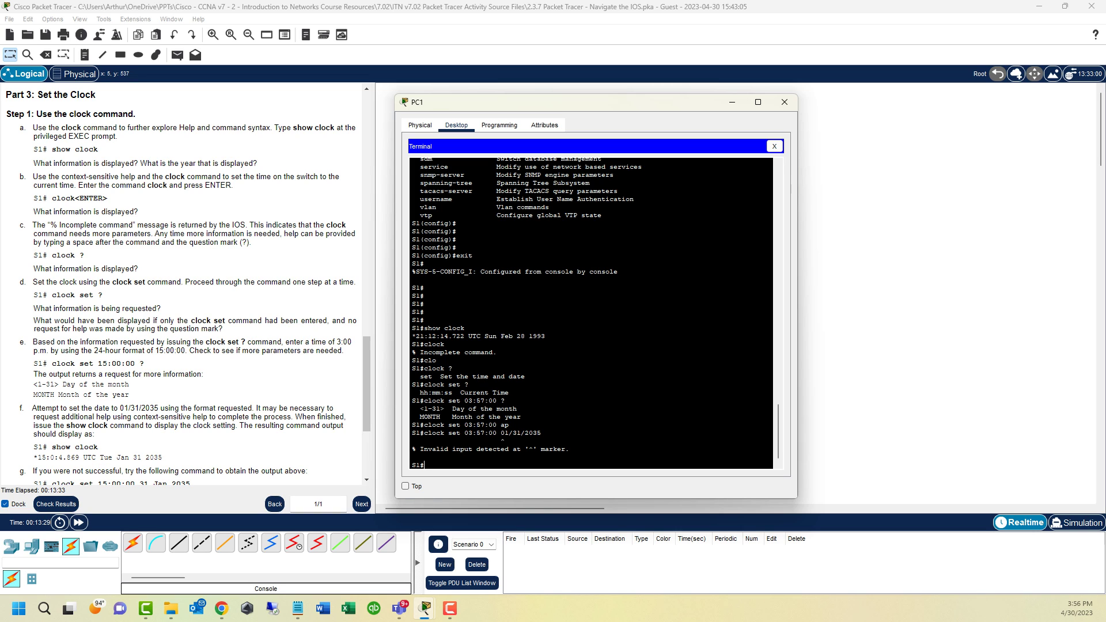
{"action": "key", "text": "Up"}
Edit the recalled command's date to 04/30/2023 and submit the clock set again
{"action": "key", "text": "BackSpace"}
{"action": "type", "text": "3"}
{"action": "key", "text": "Left"}
{"action": "key", "text": "Left"}
{"action": "key", "text": "Left"}
{"action": "key", "text": "Left"}
{"action": "key", "text": "Left"}
{"action": "key", "text": "BackSpace"}
{"action": "type", "text": "0"}
{"action": "key", "text": "BackSpace"}
{"action": "type", "text": "4"}
{"action": "key", "text": "End"}
{"action": "key", "text": "Return"}
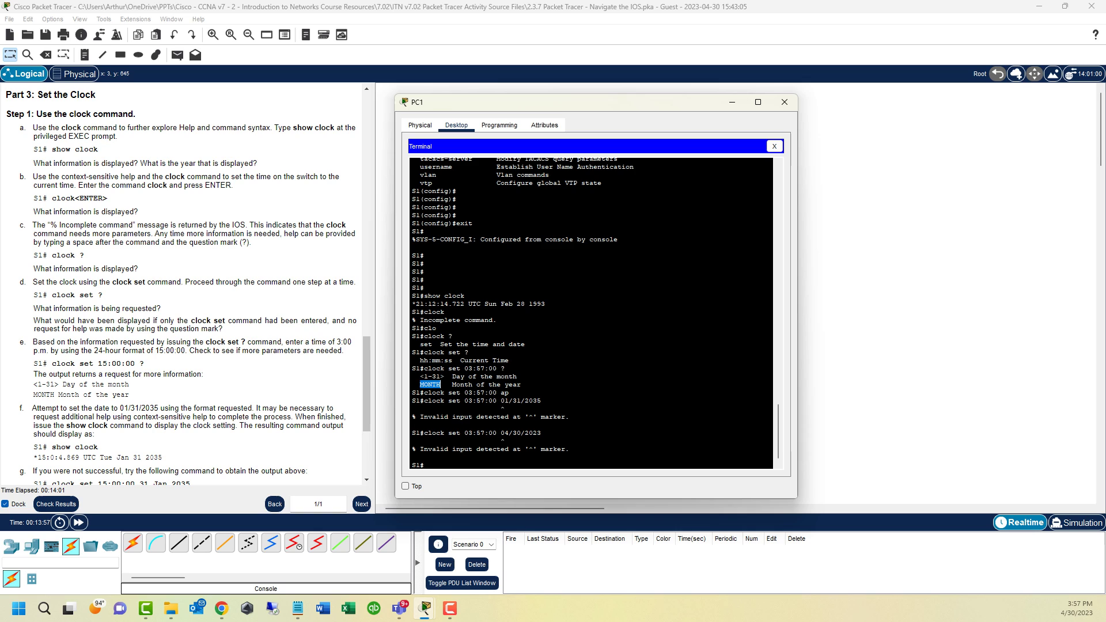
Highlight the <1-31> day hint and the original reading 21:12:14.722 UTC Sun Feb 28 1993
{"action": "left_click_drag", "start_coordinate": [420, 377], "coordinate": [444, 376]}
{"action": "left_click", "coordinate": [424, 464]}
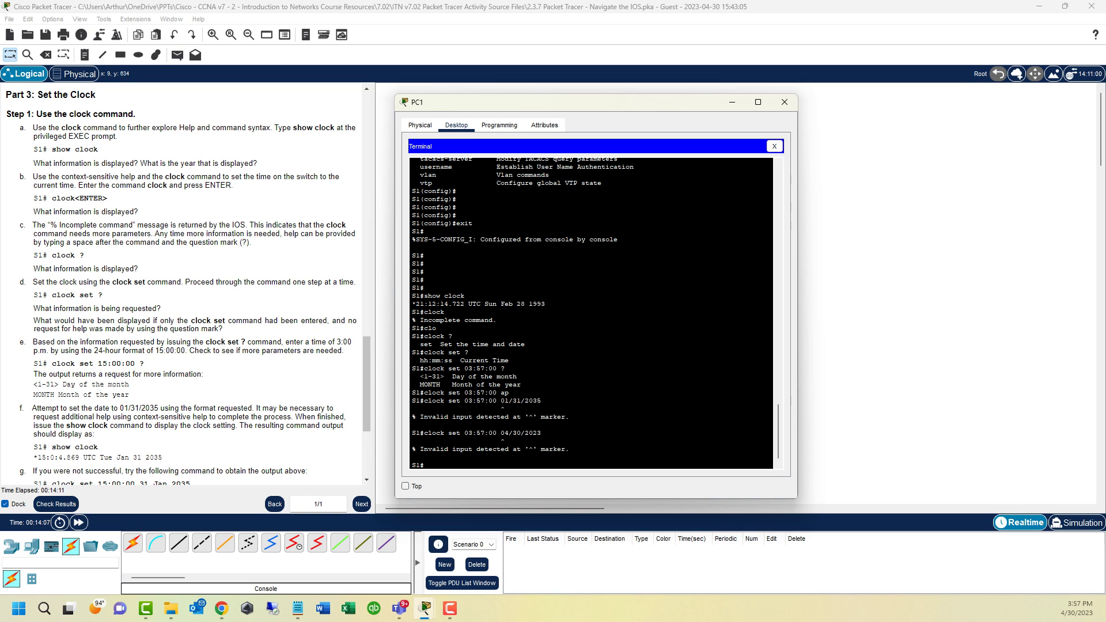
{"action": "left_click_drag", "start_coordinate": [545, 303], "coordinate": [415, 304]}
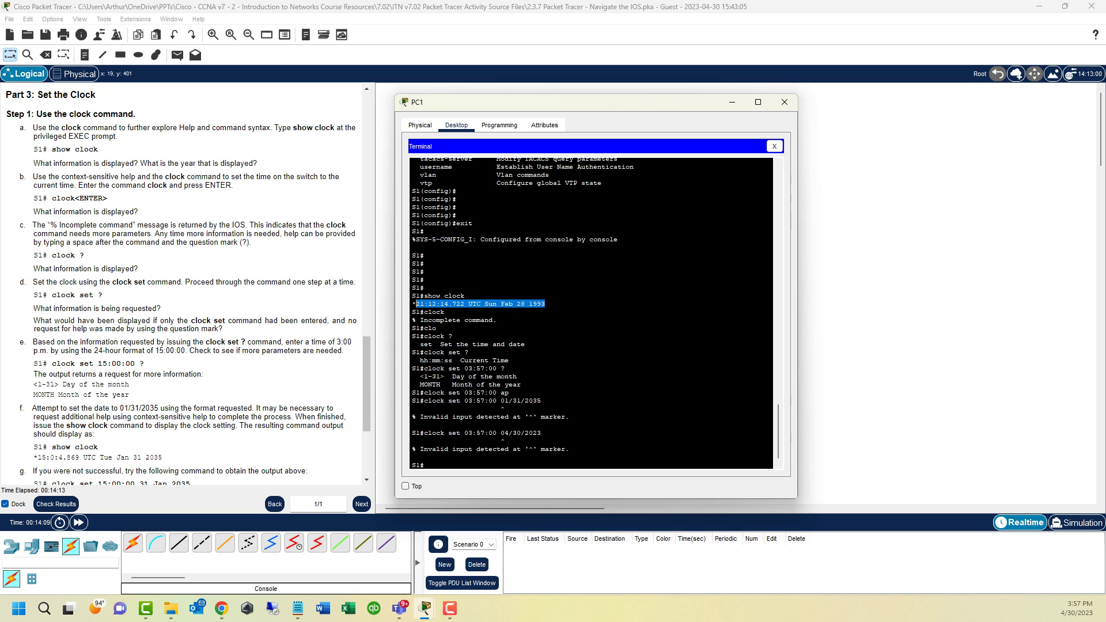
{"action": "left_click", "coordinate": [509, 360]}
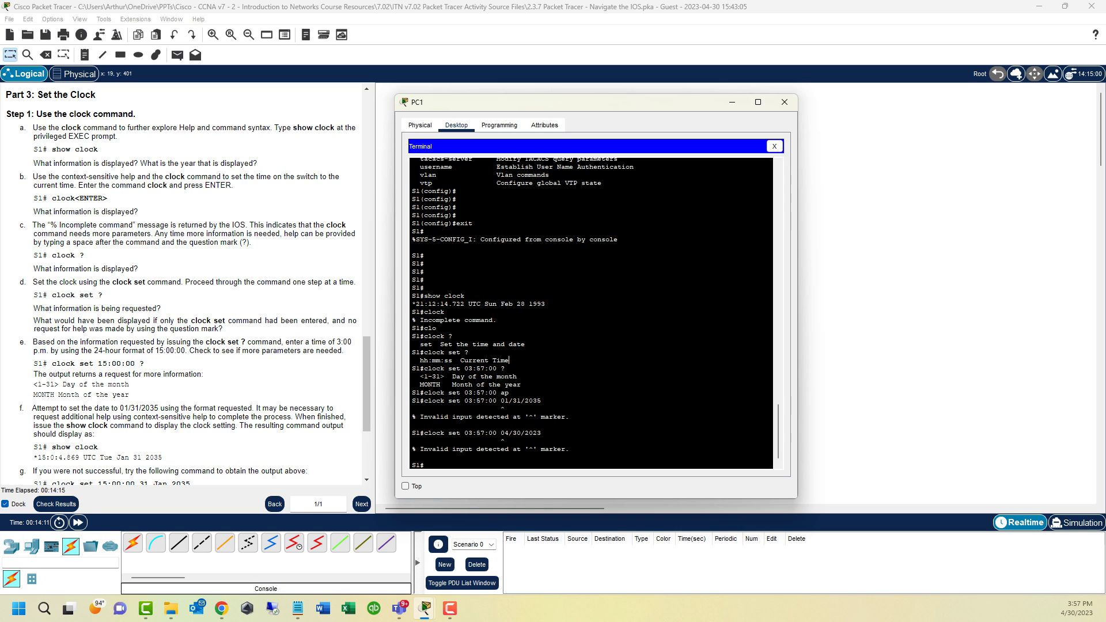
{"action": "left_click_drag", "start_coordinate": [415, 303], "coordinate": [464, 303]}
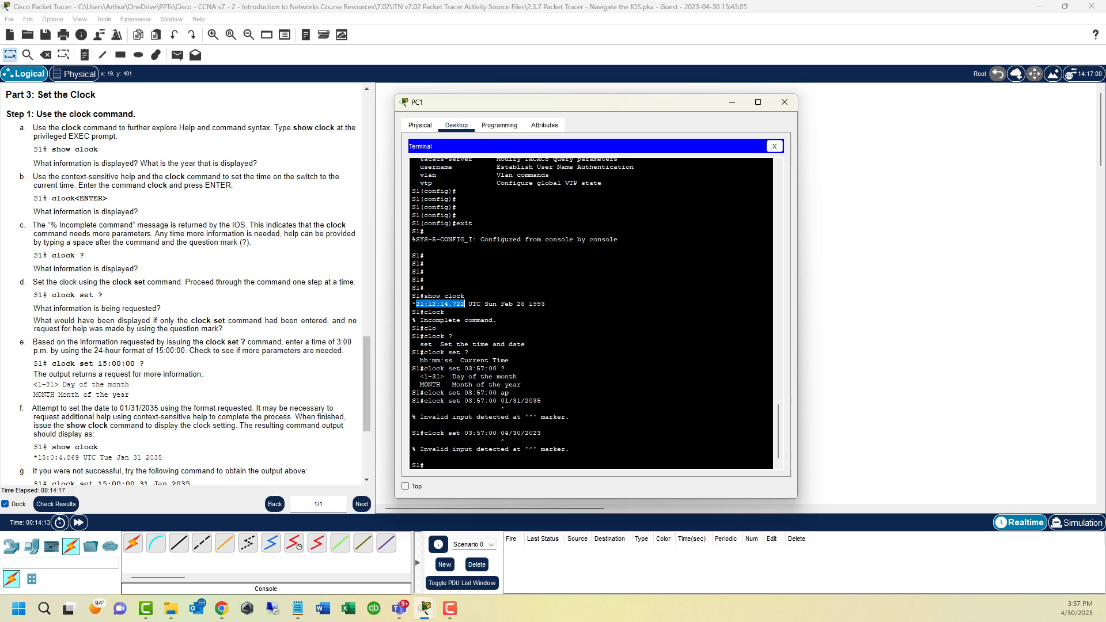
{"action": "double_click", "coordinate": [474, 303]}
{"action": "double_click", "coordinate": [491, 304]}
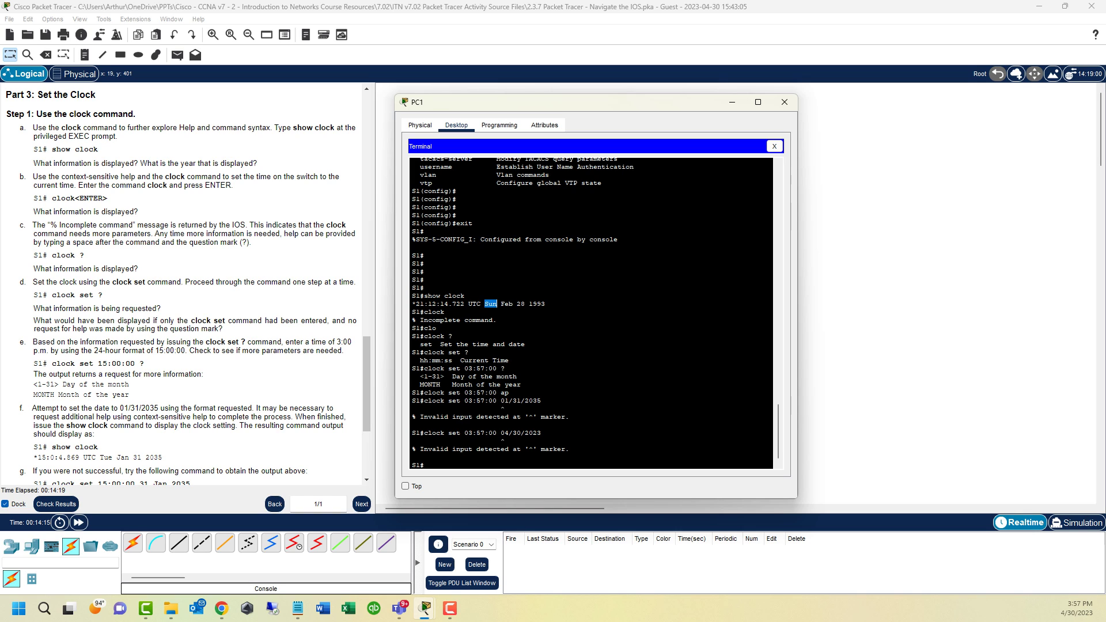
{"action": "double_click", "coordinate": [506, 303]}
{"action": "double_click", "coordinate": [521, 303]}
{"action": "double_click", "coordinate": [537, 304]}
{"action": "left_click", "coordinate": [537, 303]}
Re-enter the command as clock set 03:57:00 apr 30 2023, fixing the spacing until accepted
{"action": "key", "text": "Up"}
{"action": "key", "text": "BackSpace"}
{"action": "key", "text": "BackSpace"}
{"action": "key", "text": "BackSpace"}
{"action": "key", "text": "BackSpace"}
{"action": "key", "text": "BackSpace"}
{"action": "key", "text": "BackSpace"}
{"action": "key", "text": "BackSpace"}
{"action": "key", "text": "BackSpace"}
{"action": "key", "text": "BackSpace"}
{"action": "type", "text": "apr"}
{"action": "key", "text": "Tab"}
{"action": "type", "text": "30"}
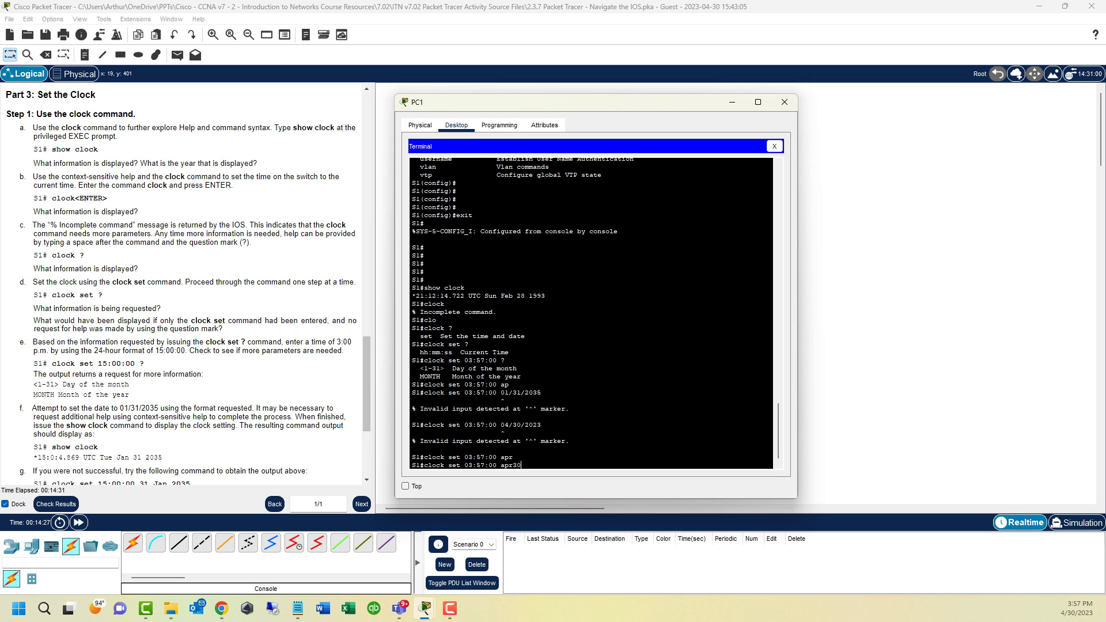
{"action": "type", "text": " 2023"}
{"action": "key", "text": "Return"}
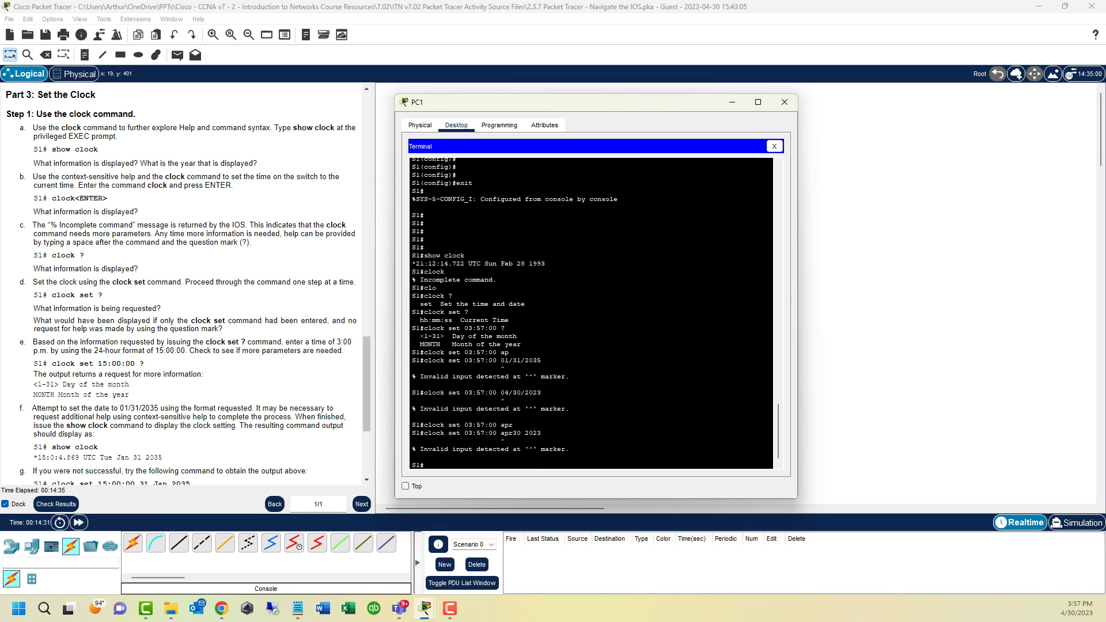
{"action": "key", "text": "Up"}
{"action": "key", "text": "Left"}
{"action": "key", "text": "Left"}
{"action": "key", "text": "Left"}
{"action": "key", "text": "Left"}
{"action": "key", "text": "Left"}
{"action": "key", "text": "Left"}
{"action": "key", "text": "Left"}
{"action": "key", "text": "Return"}
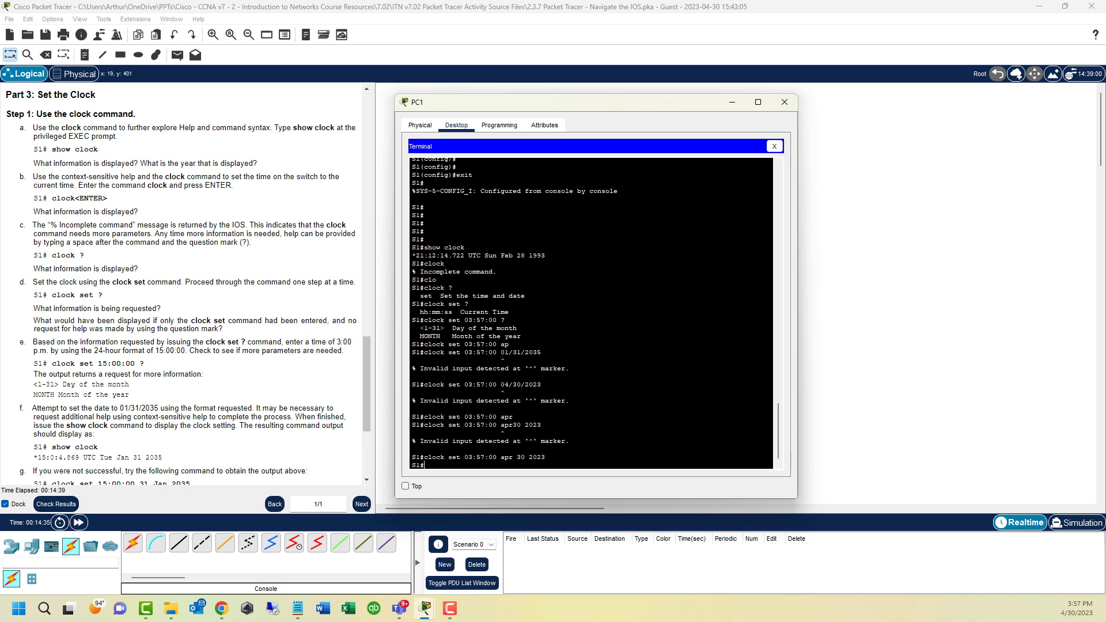
Highlight apr, 30 and 2023 in the accepted command, then verify with show clock
{"action": "double_click", "coordinate": [506, 457]}
{"action": "key", "text": "ctrl+c"}
{"action": "double_click", "coordinate": [521, 456]}
{"action": "key", "text": "ctrl+c"}
{"action": "double_click", "coordinate": [536, 457]}
{"action": "key", "text": "ctrl+c"}
{"action": "type", "text": "show clock"}
{"action": "key", "text": "Return"}
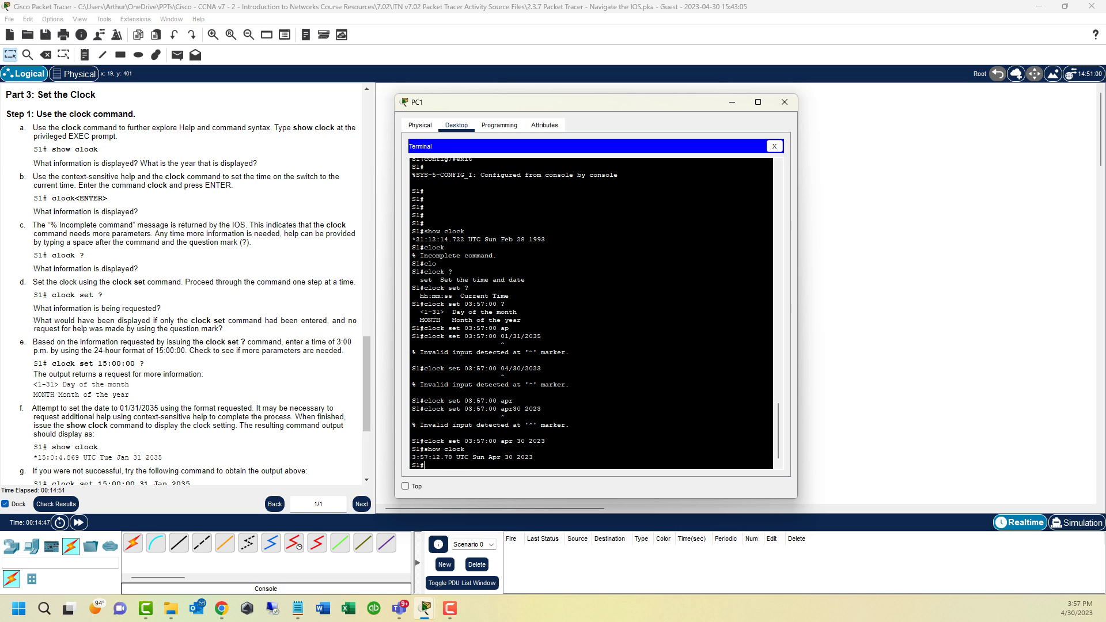
Highlight the new clock reading, then review step g's 31 and 2035 values in the instructions
{"action": "left_click_drag", "start_coordinate": [533, 456], "coordinate": [412, 460]}
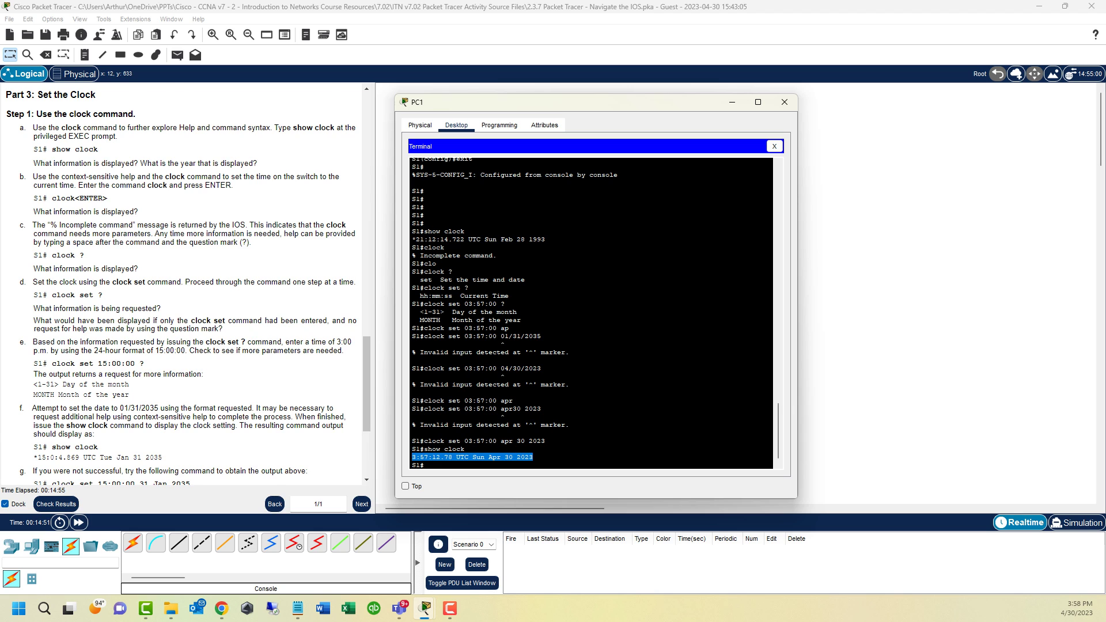
{"action": "scroll", "coordinate": [184, 283], "scroll_direction": "down", "scroll_amount": 3}
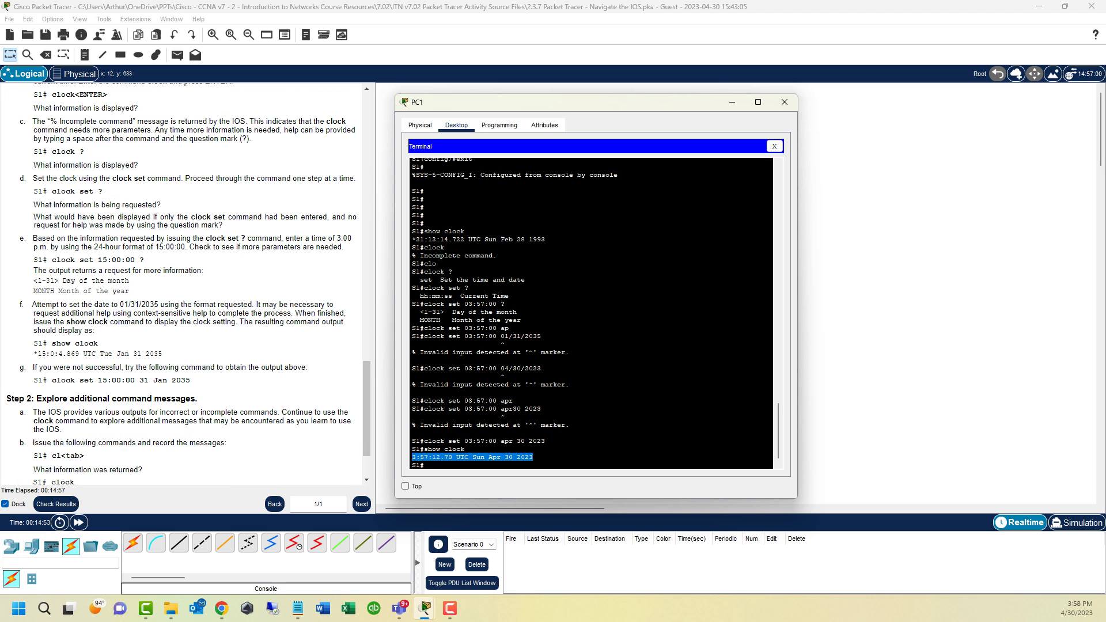
{"action": "double_click", "coordinate": [144, 381]}
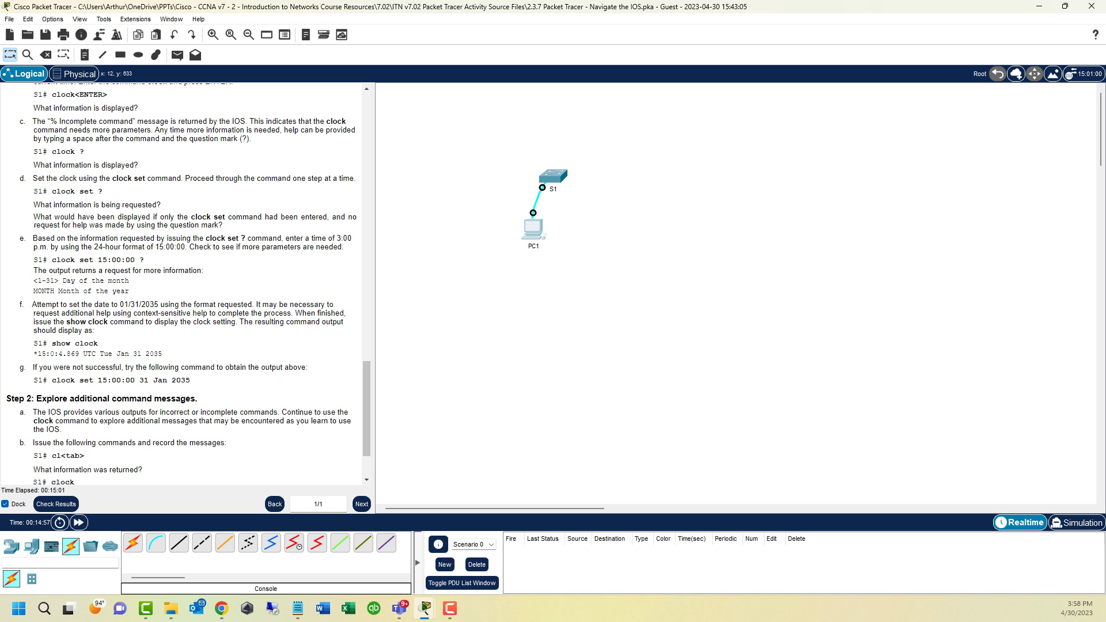
{"action": "double_click", "coordinate": [144, 381]}
{"action": "double_click", "coordinate": [181, 380]}
{"action": "scroll", "coordinate": [189, 284], "scroll_direction": "down", "scroll_amount": 3}
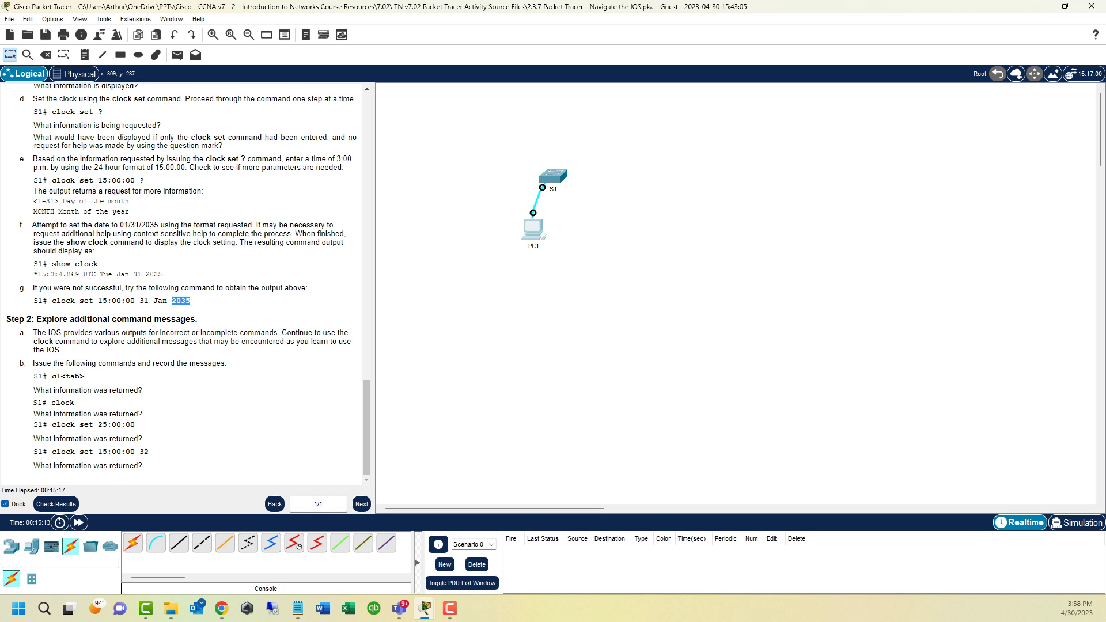
{"action": "left_click", "coordinate": [531, 230]}
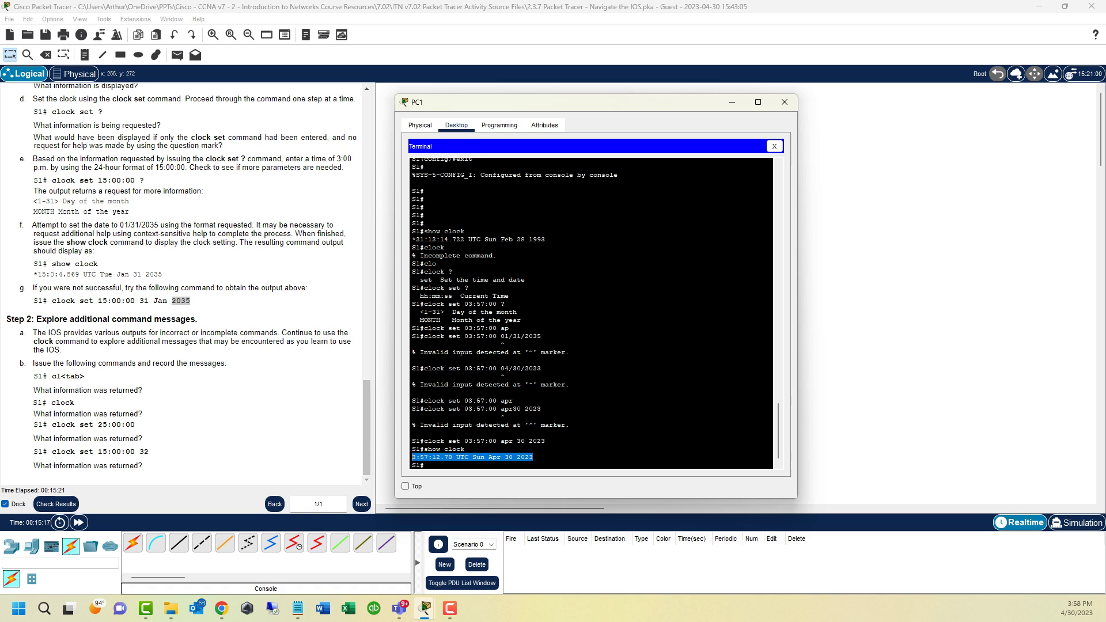
Test cl completion, cl? help, and bare clock, which returns Incomplete command
{"action": "key", "text": "Return"}
{"action": "key", "text": "Return"}
{"action": "key", "text": "Return"}
{"action": "key", "text": "Return"}
{"action": "key", "text": "Return"}
{"action": "type", "text": "c"}
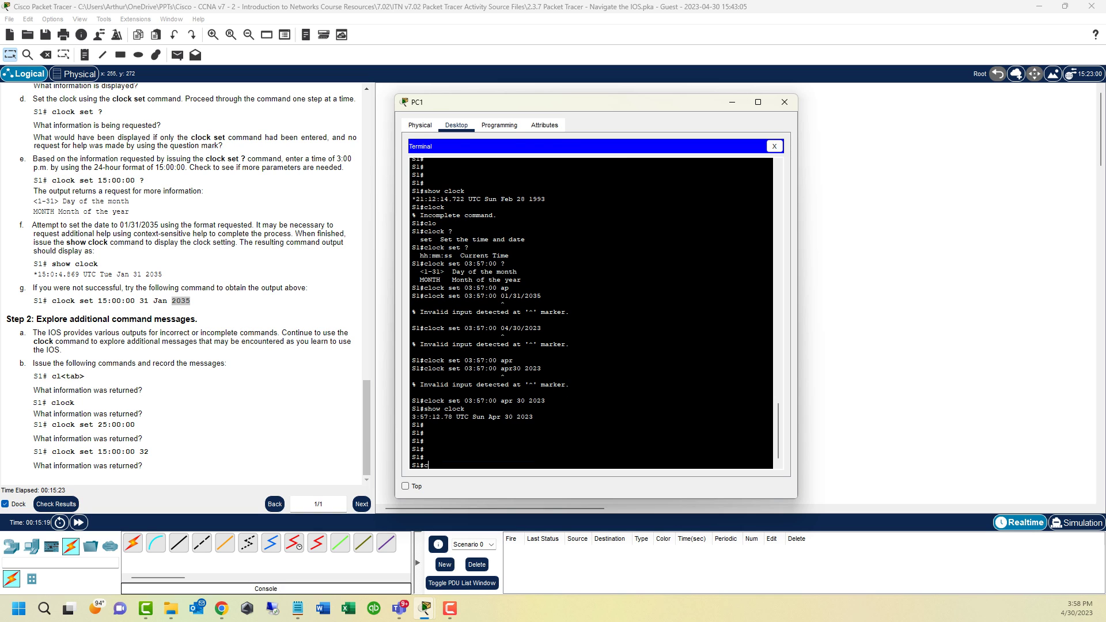
{"action": "type", "text": "l"}
{"action": "key", "text": "Tab"}
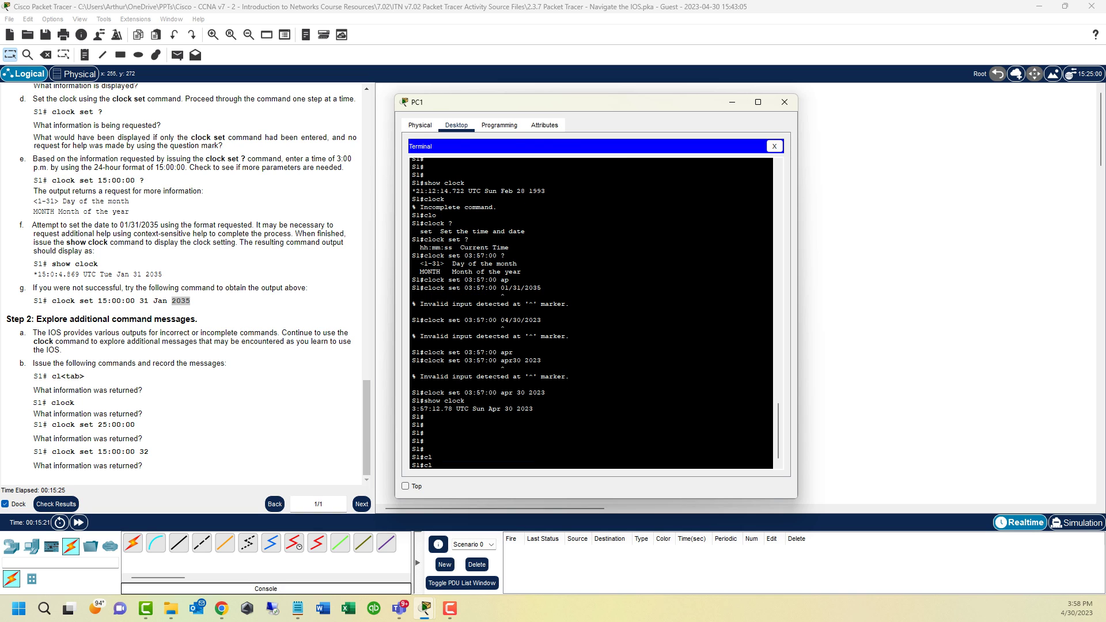
{"action": "key", "text": "Tab"}
{"action": "key", "text": "Tab"}
{"action": "key", "text": "Tab"}
{"action": "key", "text": "Tab"}
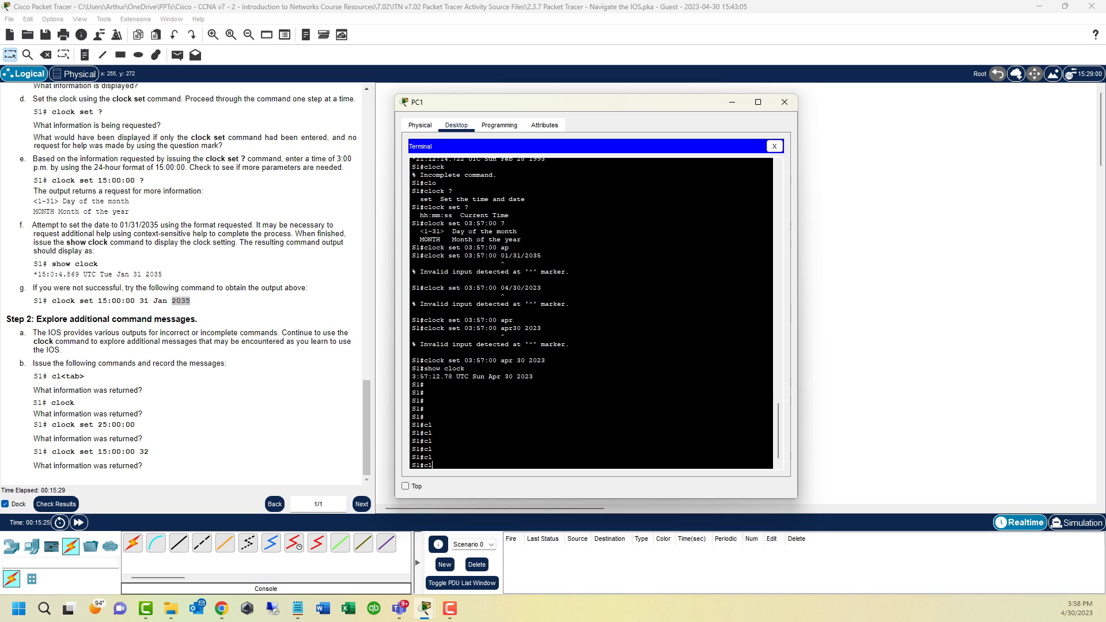
{"action": "type", "text": "?"}
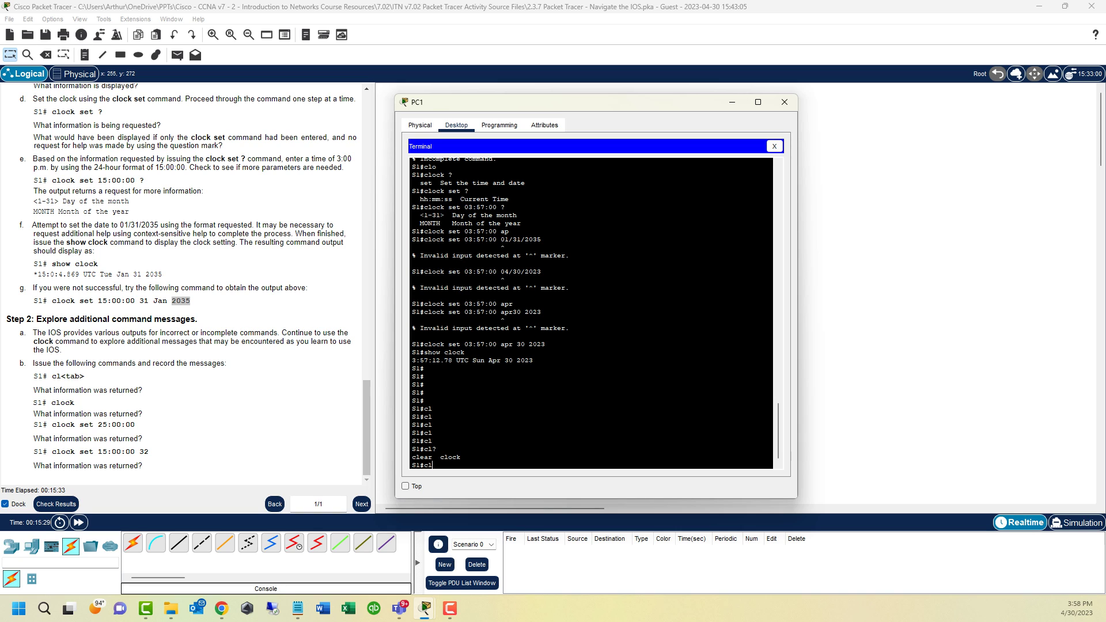
{"action": "type", "text": "o"}
{"action": "key", "text": "Tab"}
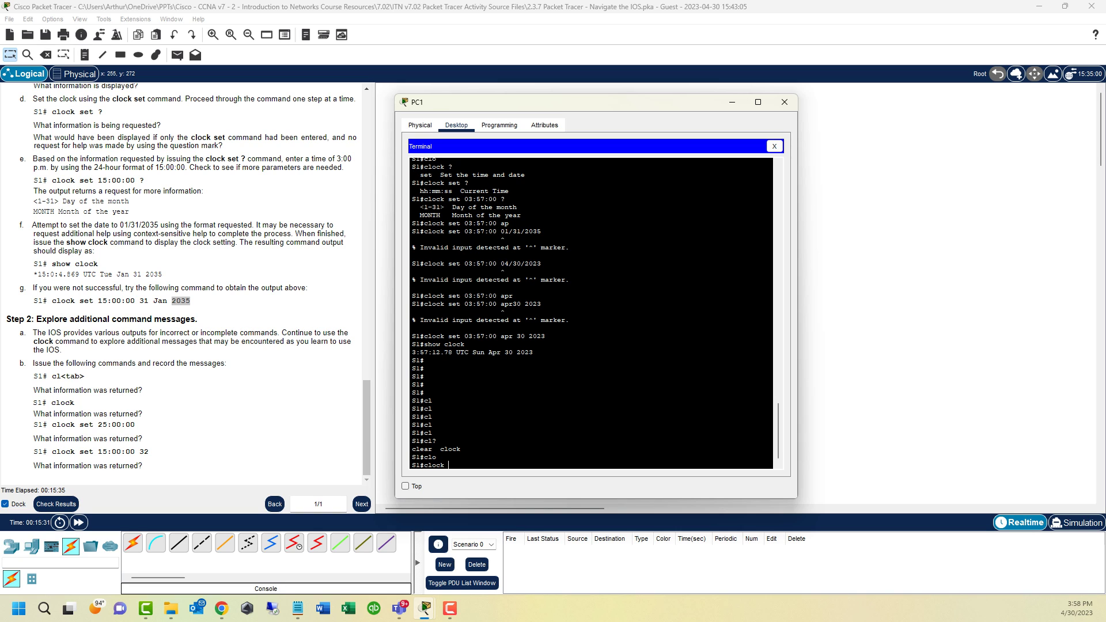
{"action": "key", "text": "Return"}
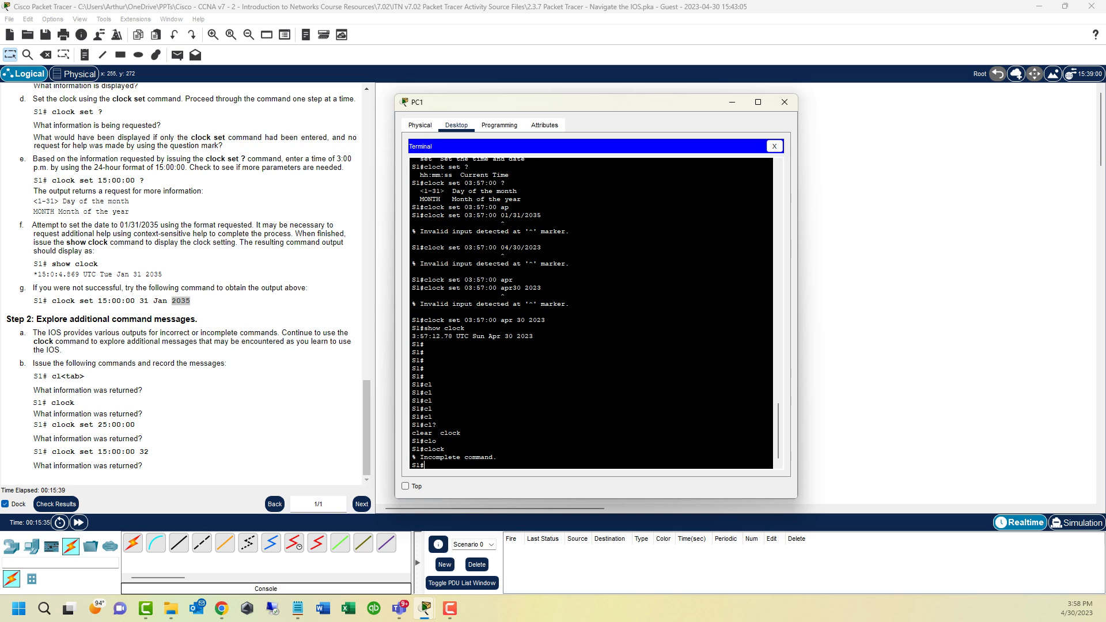
Try the misspelled clocl se 25:00:00, then run clock set 25:00:00 to see its error
{"action": "type", "text": "clocl se 25:00:00"}
{"action": "key", "text": "Return"}
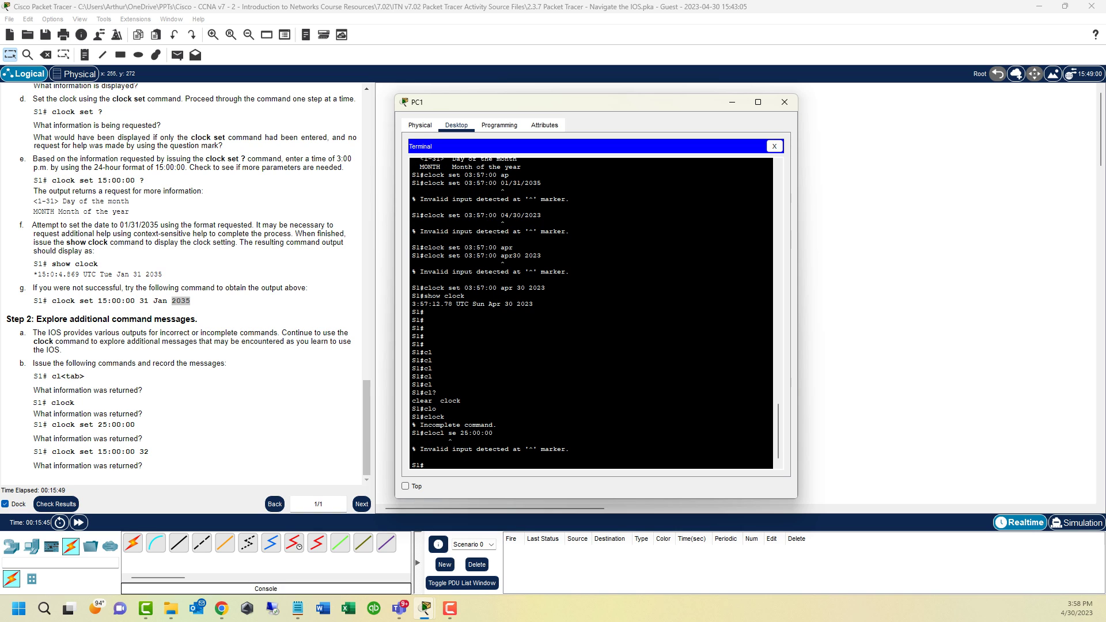
{"action": "key", "text": "Up"}
{"action": "type", "text": "t"}
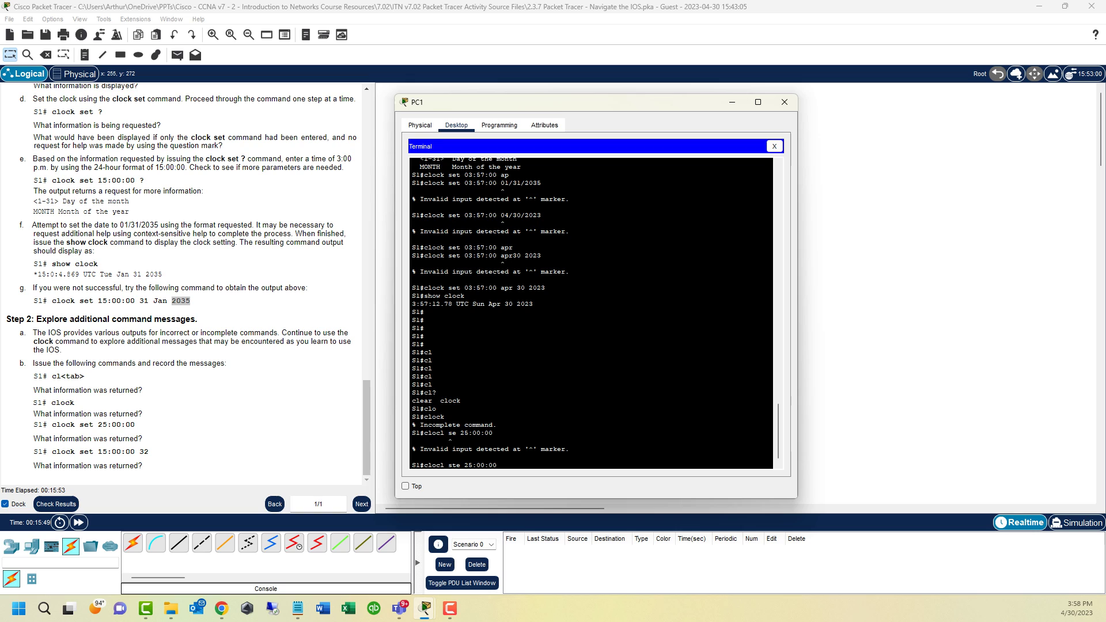
{"action": "key", "text": "Delete"}
{"action": "key", "text": "Delete"}
{"action": "key", "text": "Delete"}
{"action": "key", "text": "BackSpace"}
{"action": "key", "text": "BackSpace"}
{"action": "key", "text": "BackSpace"}
{"action": "key", "text": "BackSpace"}
{"action": "key", "text": "BackSpace"}
{"action": "key", "text": "BackSpace"}
{"action": "key", "text": "BackSpace"}
{"action": "key", "text": "BackSpace"}
{"action": "key", "text": "Right"}
{"action": "key", "text": "BackSpace"}
{"action": "key", "text": "Delete"}
{"action": "key", "text": "Delete"}
{"action": "key", "text": "Delete"}
{"action": "key", "text": "Delete"}
{"action": "key", "text": "Delete"}
{"action": "type", "text": "clocl set 25:00:00"}
{"action": "key", "text": "BackSpace"}
{"action": "type", "text": "k"}
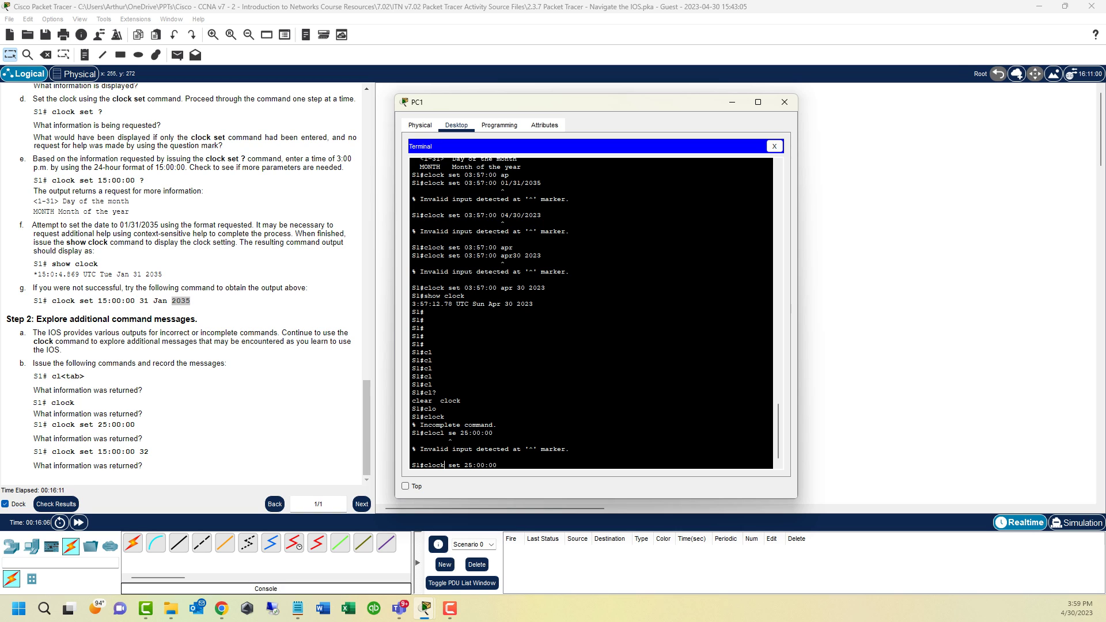
{"action": "key", "text": "Return"}
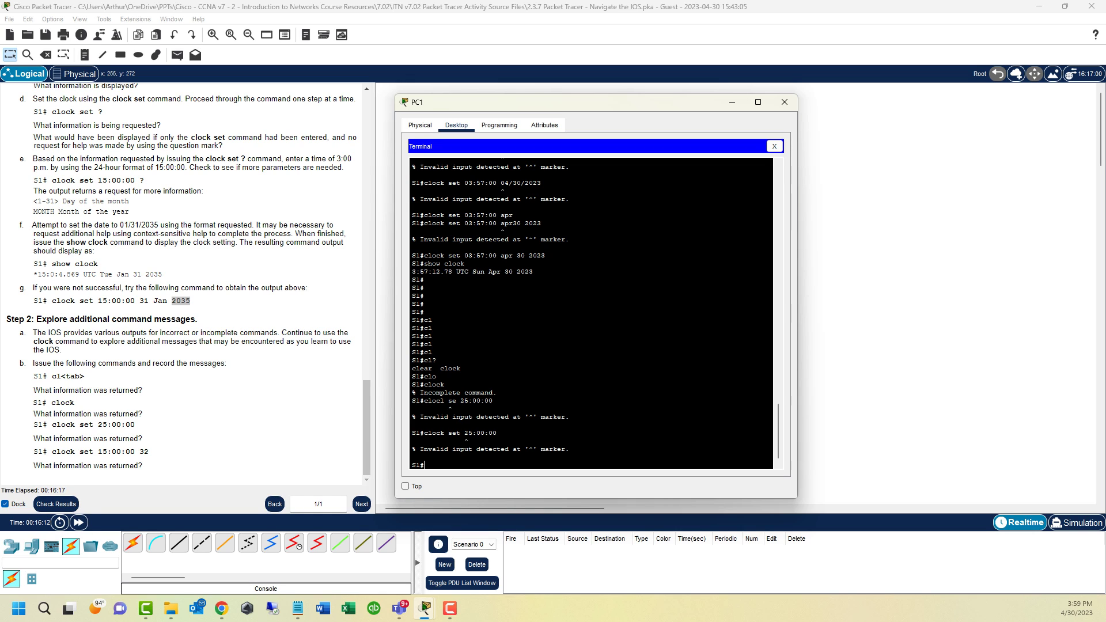
Run clock set 25:00:00 32 and clock set 15:00:00 32, both rejected as invalid input
{"action": "key", "text": "Up"}
{"action": "key", "text": "Return"}
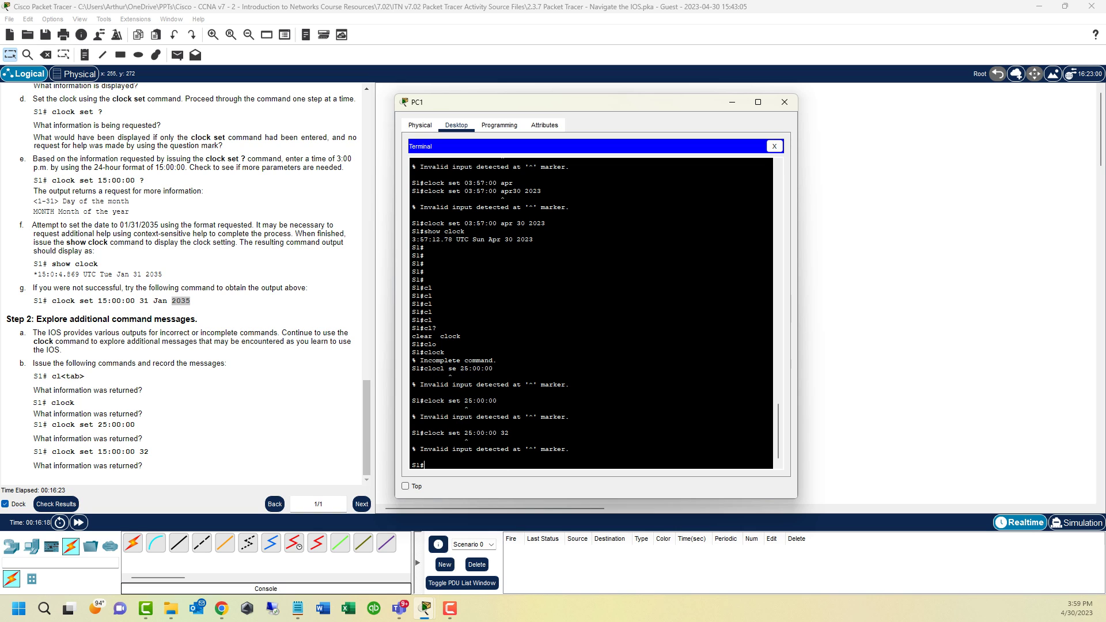
{"action": "double_click", "coordinate": [144, 451]}
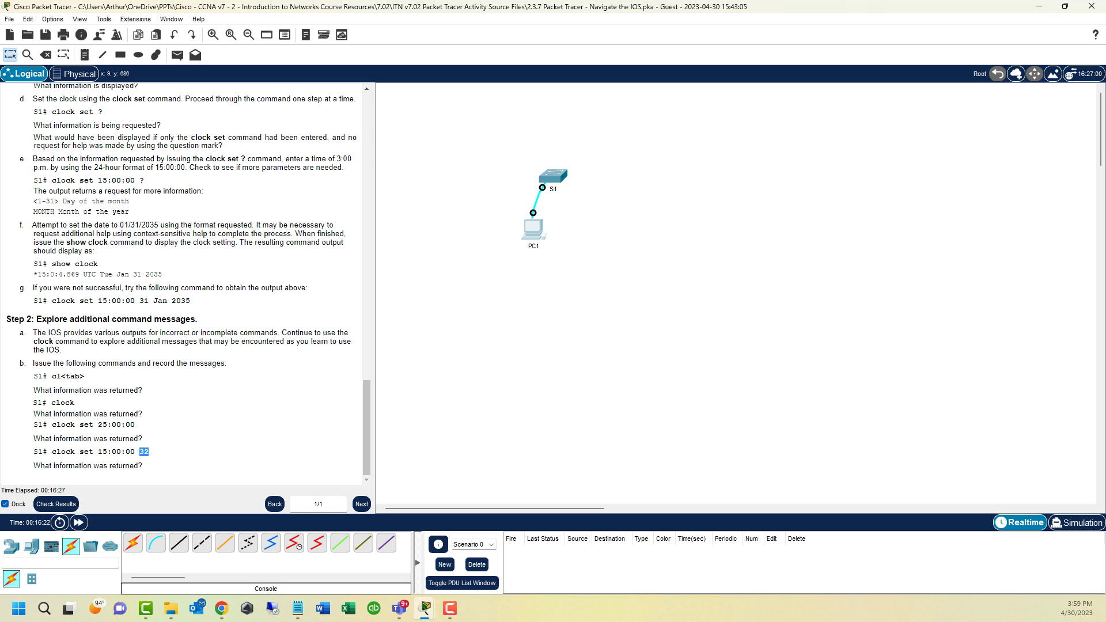
{"action": "left_click", "coordinate": [533, 227]}
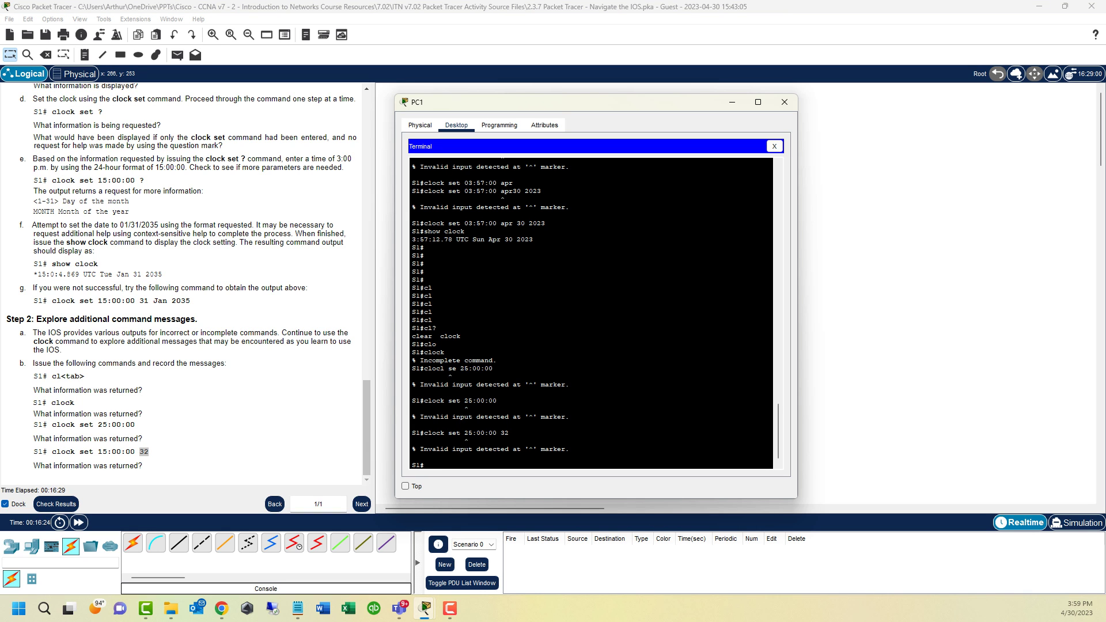
{"action": "key", "text": "Up"}
{"action": "key", "text": "BackSpace"}
{"action": "type", "text": "15:00:00 32"}
{"action": "key", "text": "Return"}
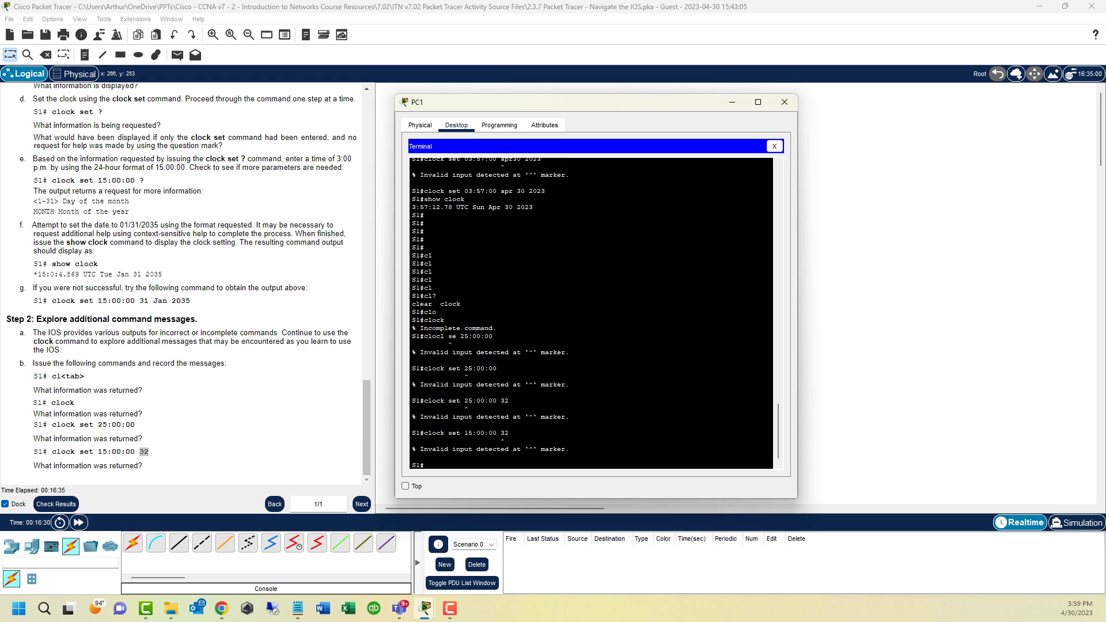
{"action": "double_click", "coordinate": [504, 433]}
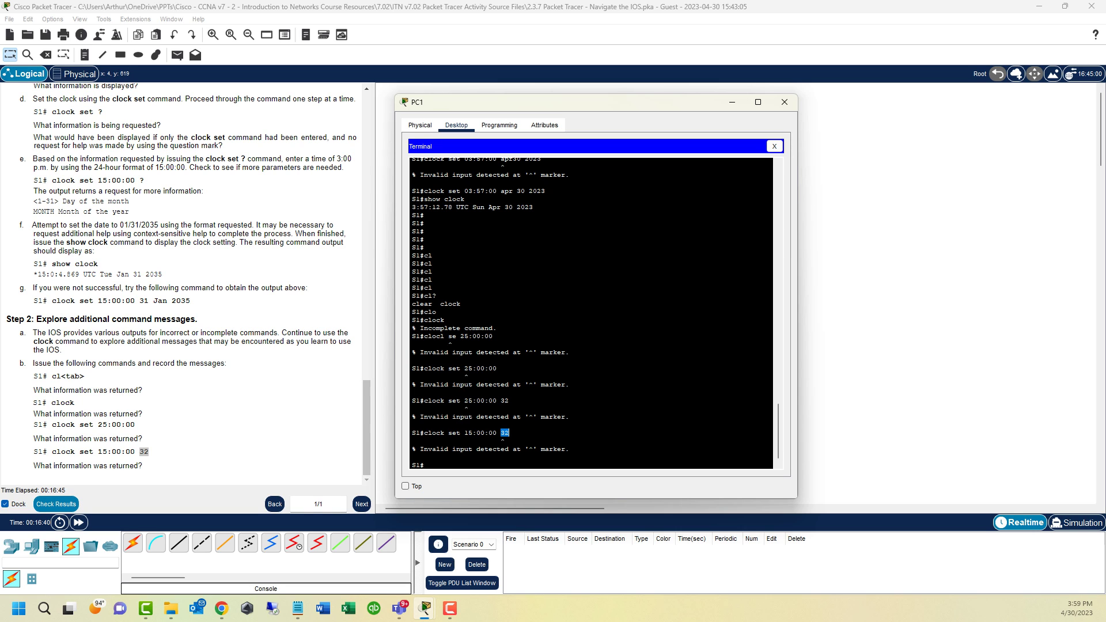
{"action": "left_click", "coordinate": [56, 504]}
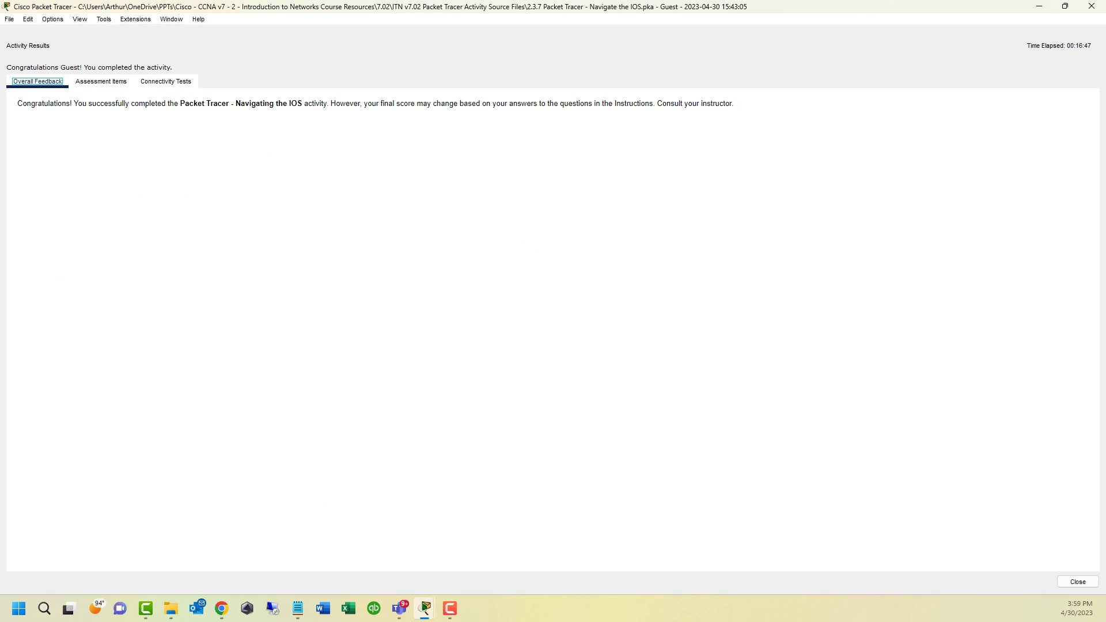